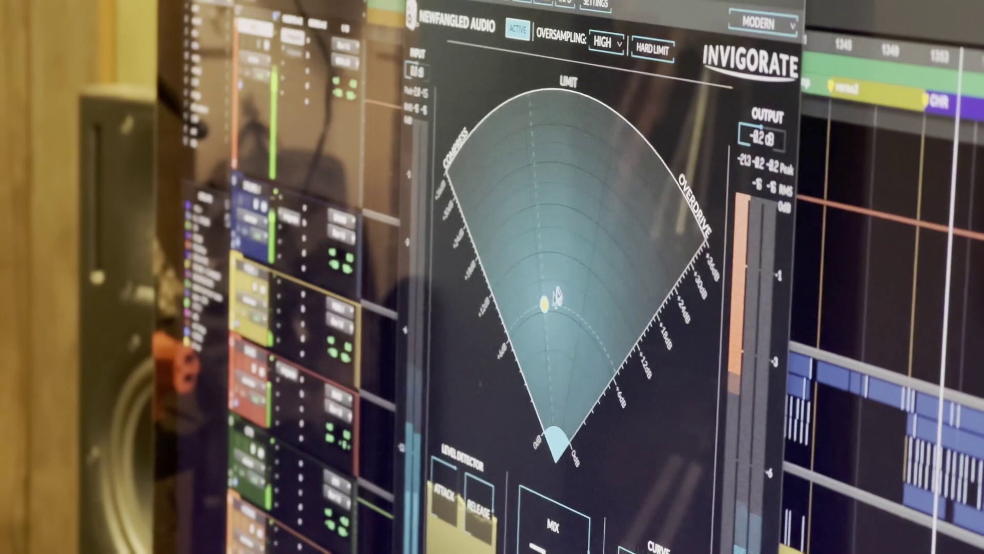
# Step: Drag the yellow dynamics dot right in the Compress/Overdrive arc and set MIX to 71%
pyautogui.moveTo(545, 293); pyautogui.dragTo(581, 295)
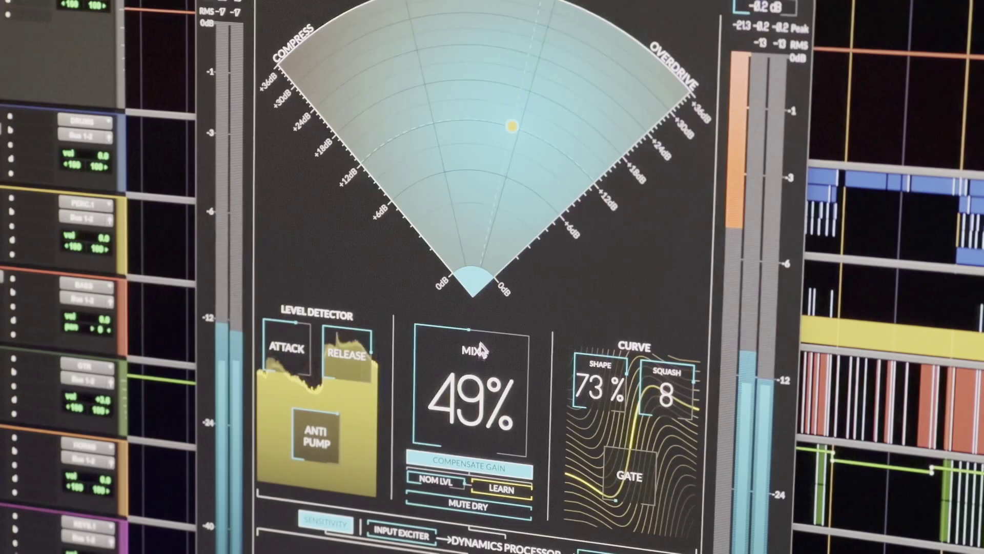
pyautogui.moveTo(501, 324); pyautogui.dragTo(496, 342)
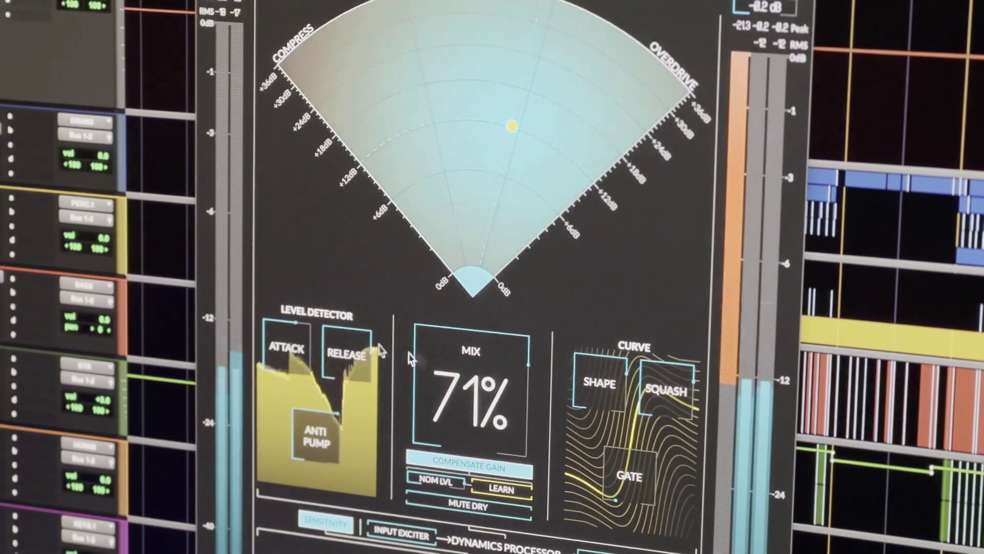
pyautogui.moveTo(330, 339)
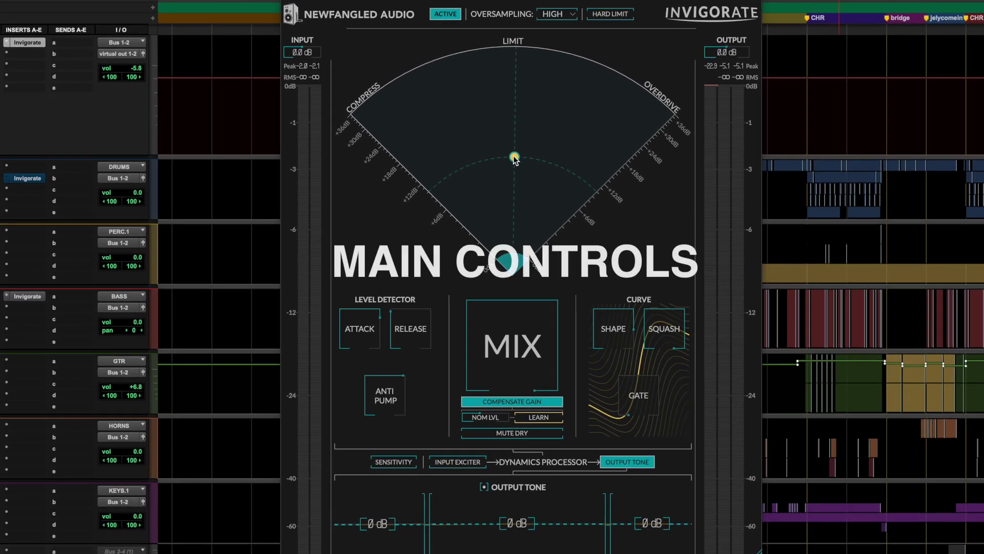
# Step: Move the dynamics point off the Limit line toward Overdrive, landing around +24 dB
pyautogui.moveTo(516, 160)
pyautogui.mouseDown()
pyautogui.moveTo(472, 168)
pyautogui.moveTo(541, 162)
pyautogui.moveTo(518, 160)
pyautogui.mouseUp()
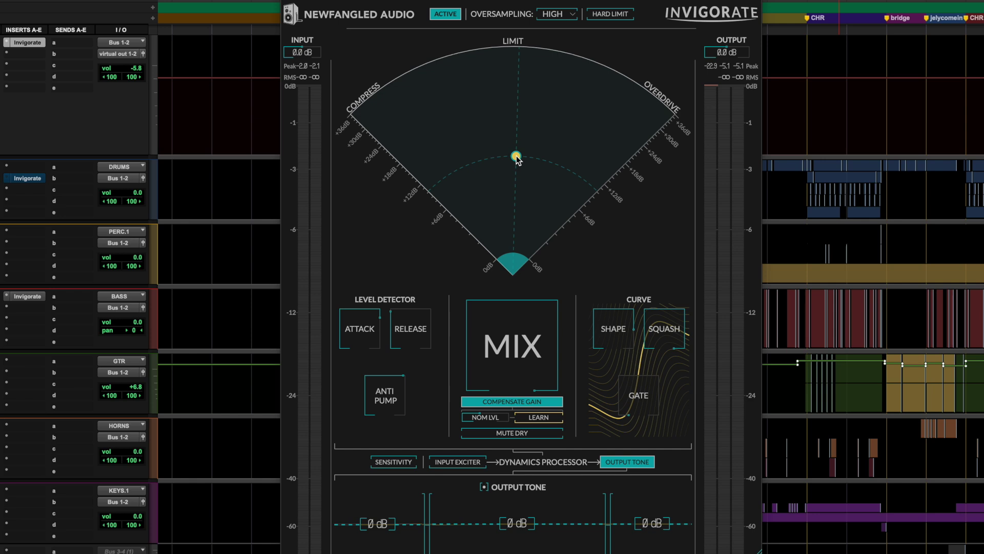
pyautogui.moveTo(518, 160); pyautogui.dragTo(441, 146)
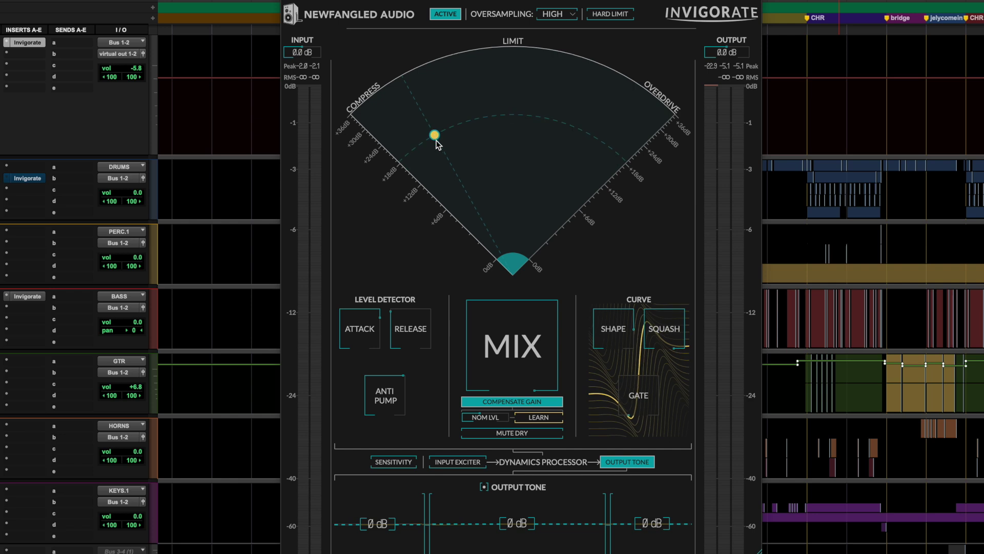
pyautogui.moveTo(437, 142); pyautogui.dragTo(587, 168)
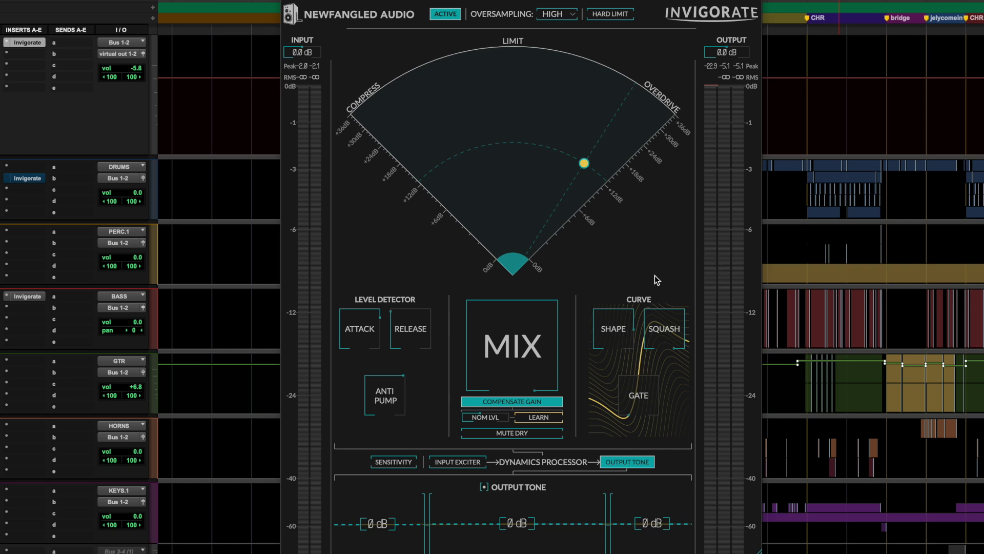
pyautogui.moveTo(686, 319)
pyautogui.moveTo(684, 321); pyautogui.dragTo(663, 282)
pyautogui.moveTo(626, 324)
pyautogui.moveTo(624, 322); pyautogui.dragTo(589, 288)
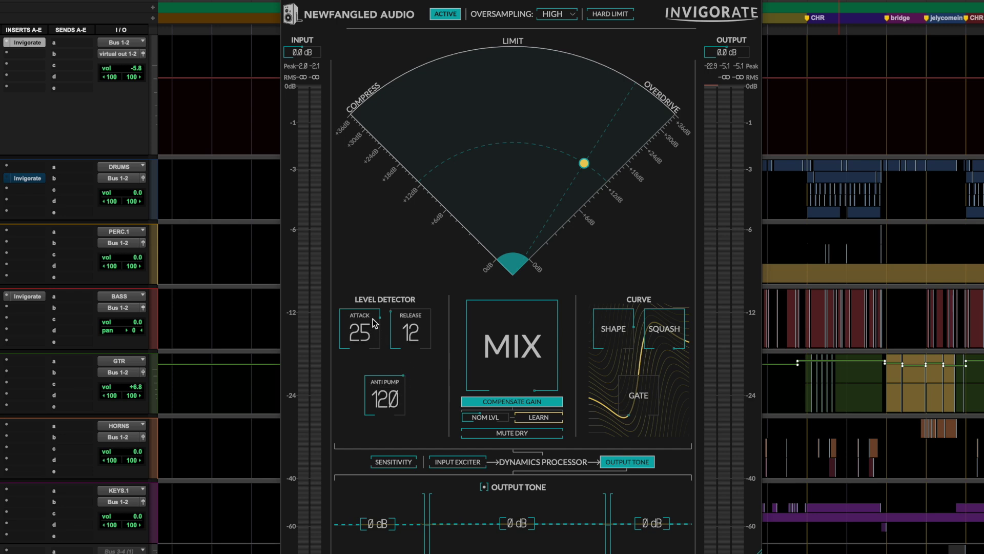
# Step: Turn the ATTACK knob from 25 all the way down to 0
pyautogui.moveTo(373, 319); pyautogui.dragTo(334, 394)
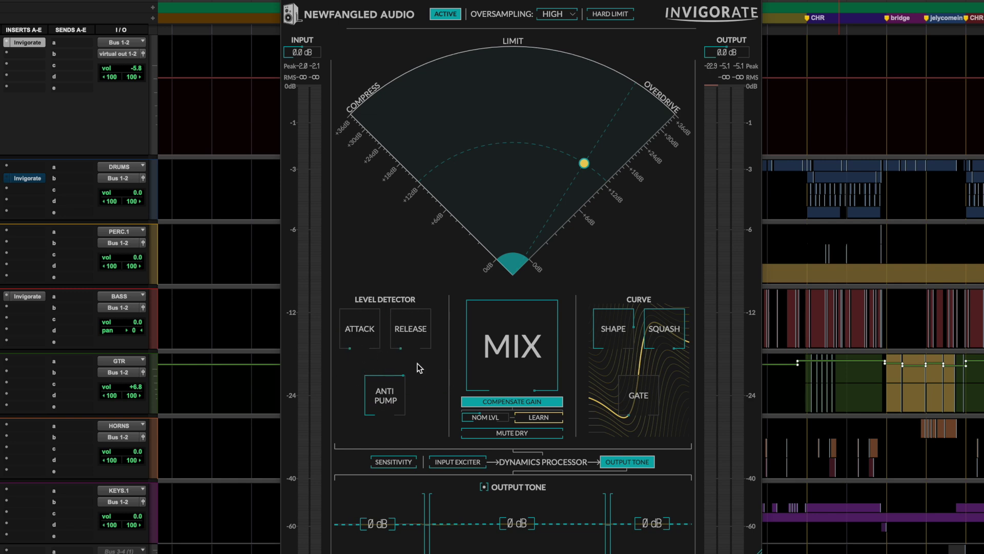
pyautogui.moveTo(353, 307)
pyautogui.mouseDown()
pyautogui.moveTo(352, 299)
pyautogui.moveTo(352, 336)
pyautogui.moveTo(349, 303)
pyautogui.mouseUp()
pyautogui.moveTo(417, 346)
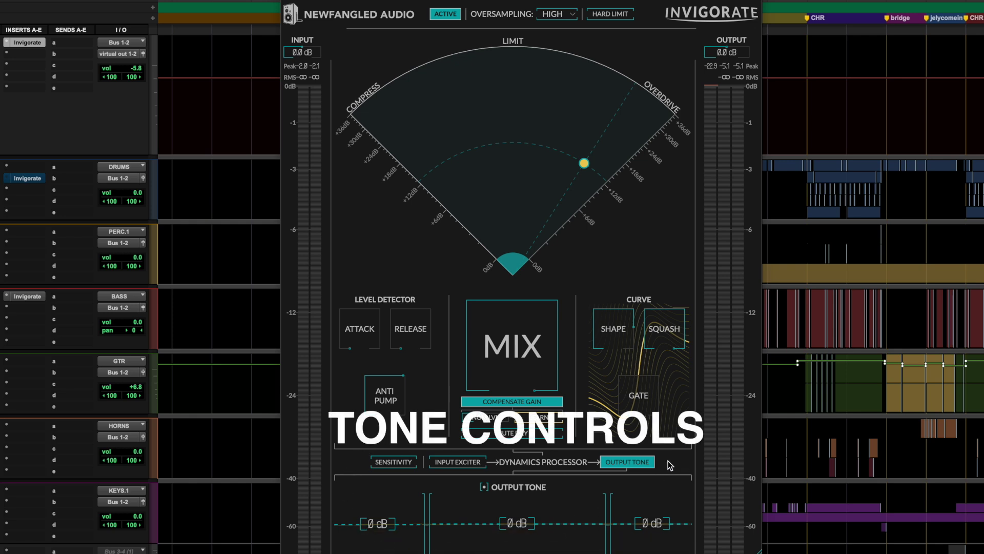
# Step: Show the Sensitivity panel and drop its low band from 12 dB to about -12 dB
pyautogui.click(397, 462)
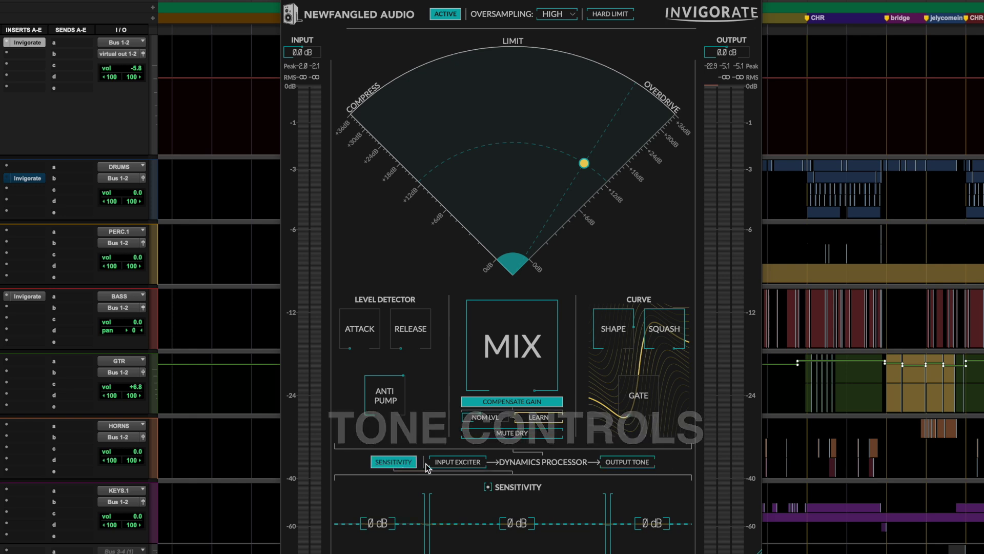
pyautogui.click(465, 462)
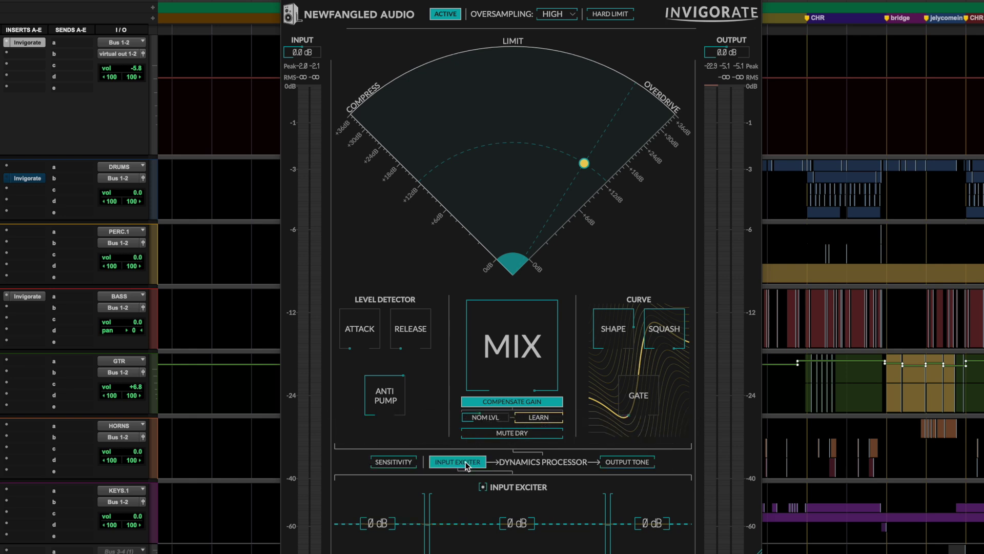
pyautogui.click(630, 460)
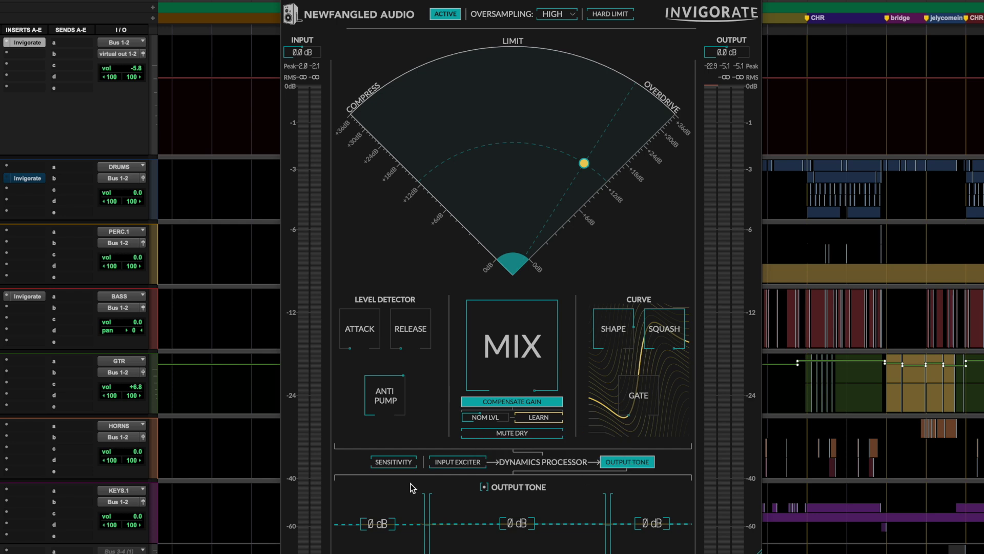
pyautogui.click(399, 464)
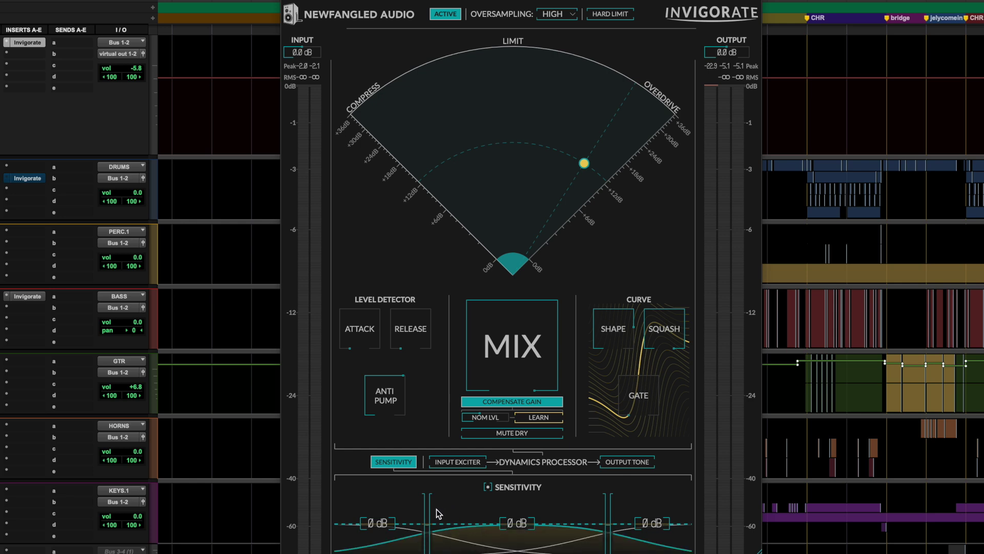
pyautogui.moveTo(388, 524); pyautogui.dragTo(388, 486)
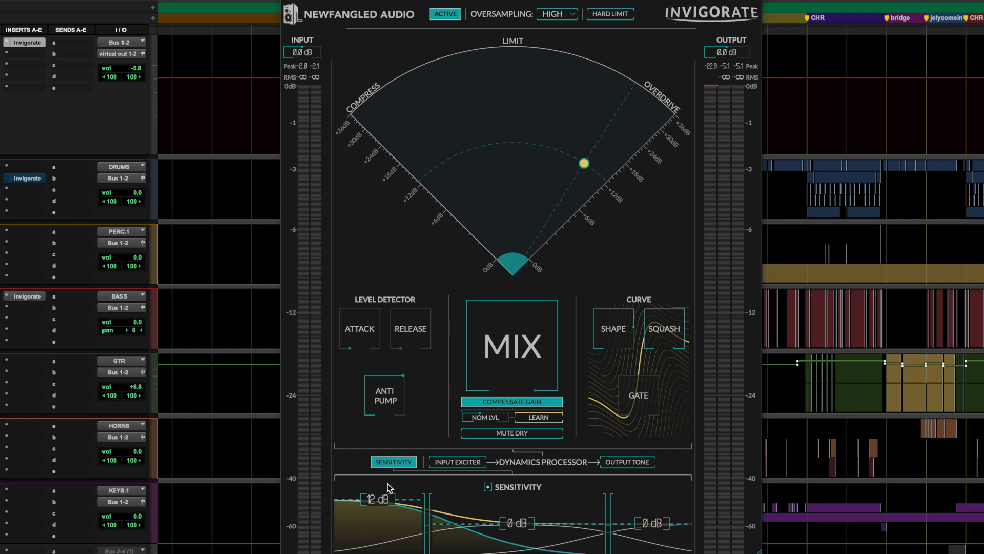
pyautogui.moveTo(387, 486); pyautogui.dragTo(388, 539)
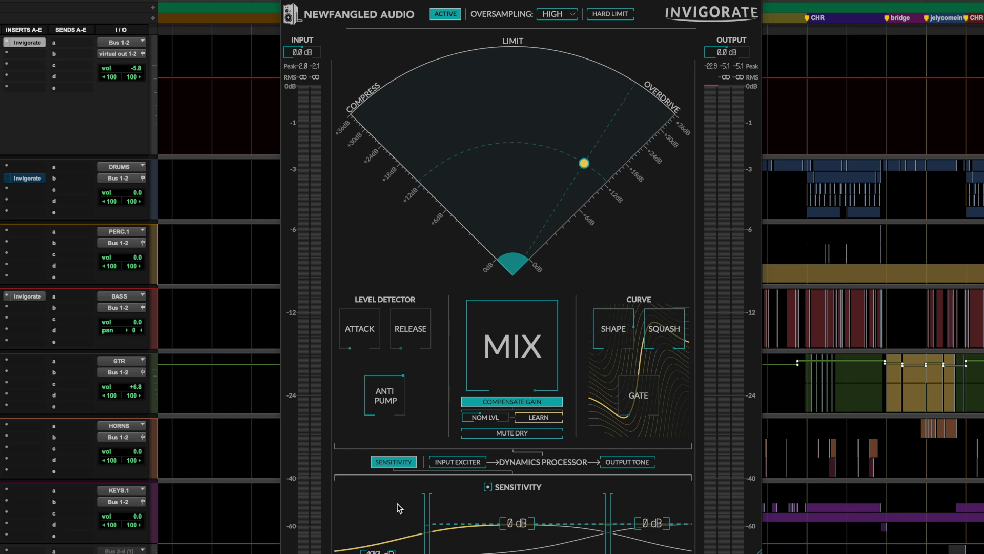
# Step: Show the Input Exciter panel, lower its high band, and fine-tune the dynamics point
pyautogui.click(464, 463)
pyautogui.moveTo(500, 507)
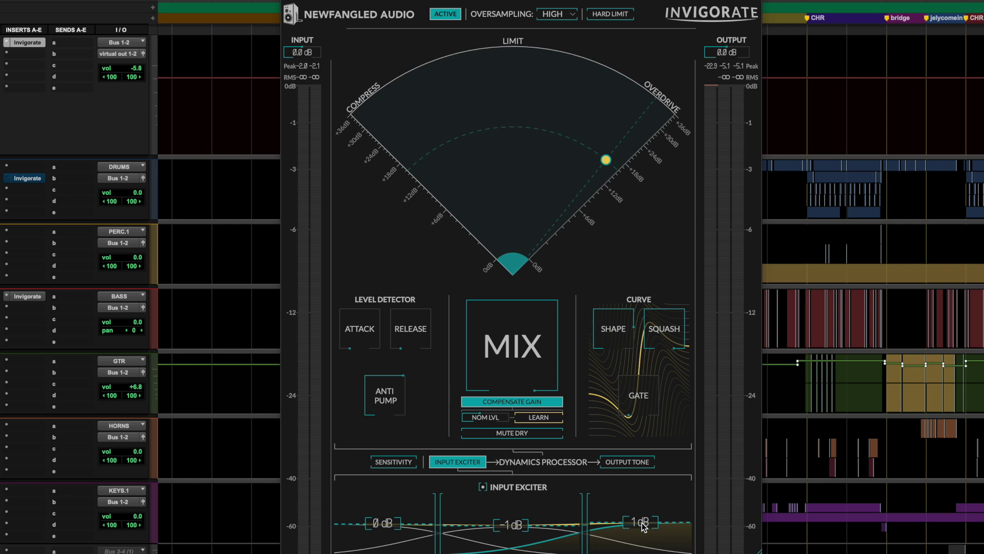
pyautogui.moveTo(644, 528)
pyautogui.mouseDown()
pyautogui.moveTo(644, 509)
pyautogui.moveTo(640, 542)
pyautogui.mouseUp()
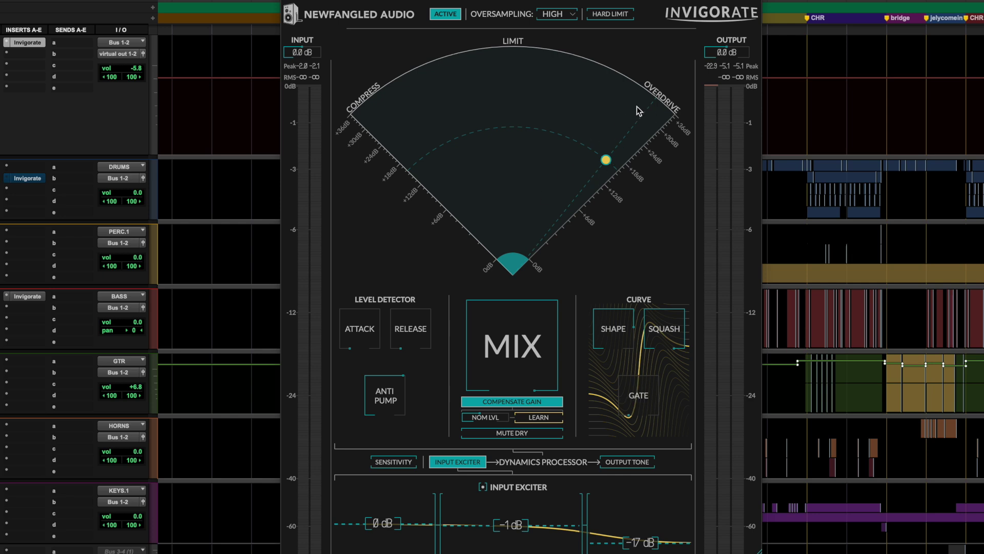
pyautogui.moveTo(606, 160)
pyautogui.mouseDown()
pyautogui.moveTo(553, 121)
pyautogui.moveTo(604, 127)
pyautogui.moveTo(609, 151)
pyautogui.moveTo(566, 375)
pyautogui.moveTo(601, 196)
pyautogui.moveTo(598, 158)
pyautogui.mouseUp()
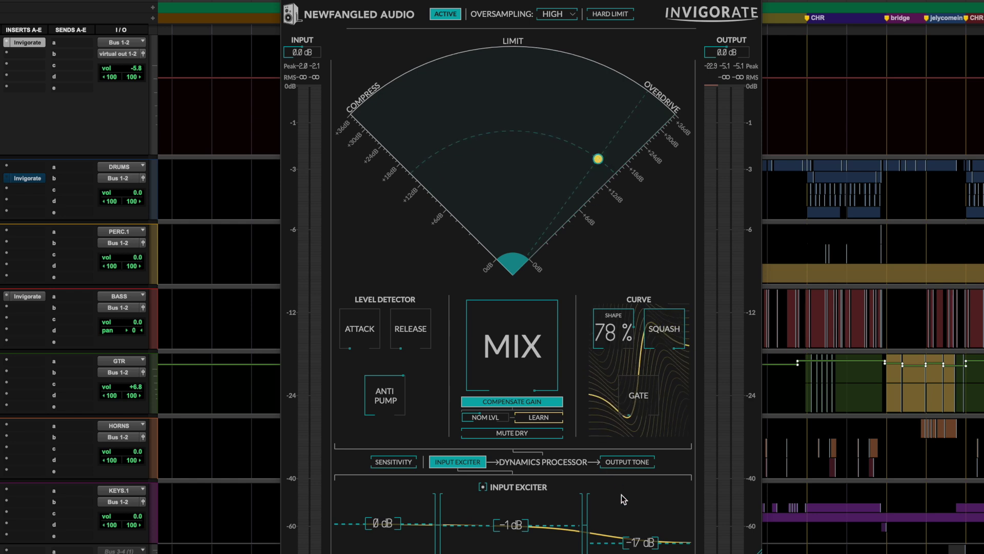
# Step: Settle the Input Exciter high band at about 1 dB and nudge the dynamics point toward Overdrive
pyautogui.moveTo(636, 545); pyautogui.dragTo(639, 505)
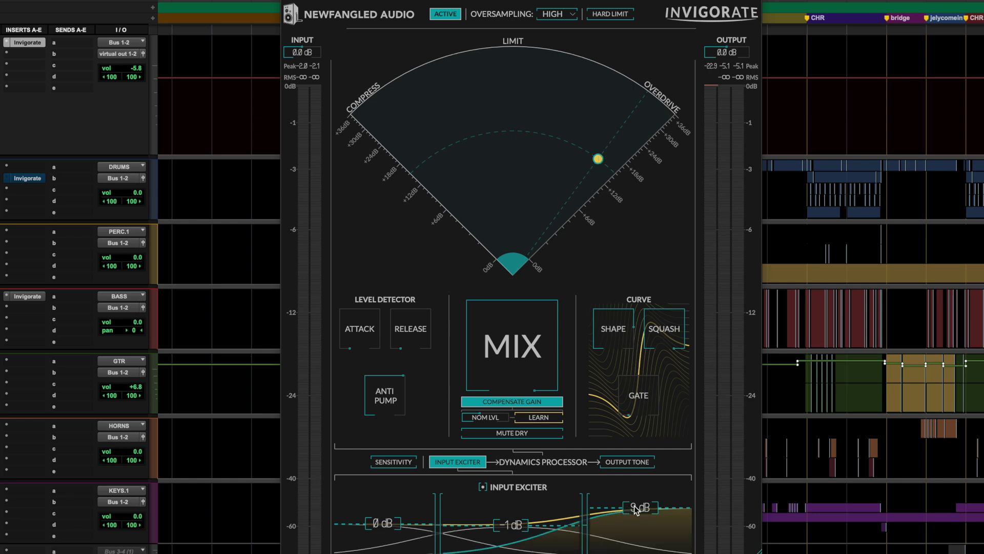
pyautogui.moveTo(636, 508)
pyautogui.mouseDown()
pyautogui.moveTo(635, 522)
pyautogui.moveTo(641, 504)
pyautogui.mouseUp()
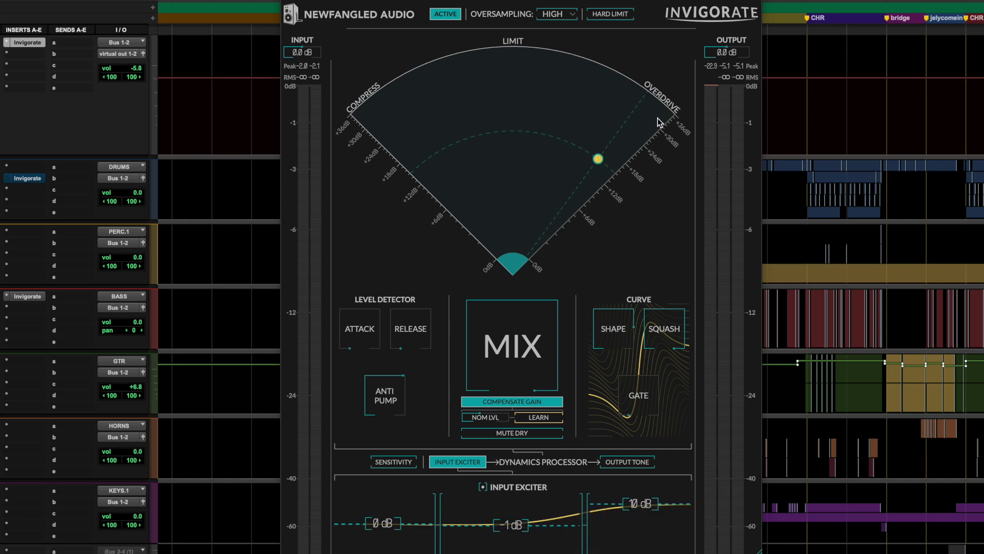
pyautogui.moveTo(598, 159); pyautogui.dragTo(603, 156)
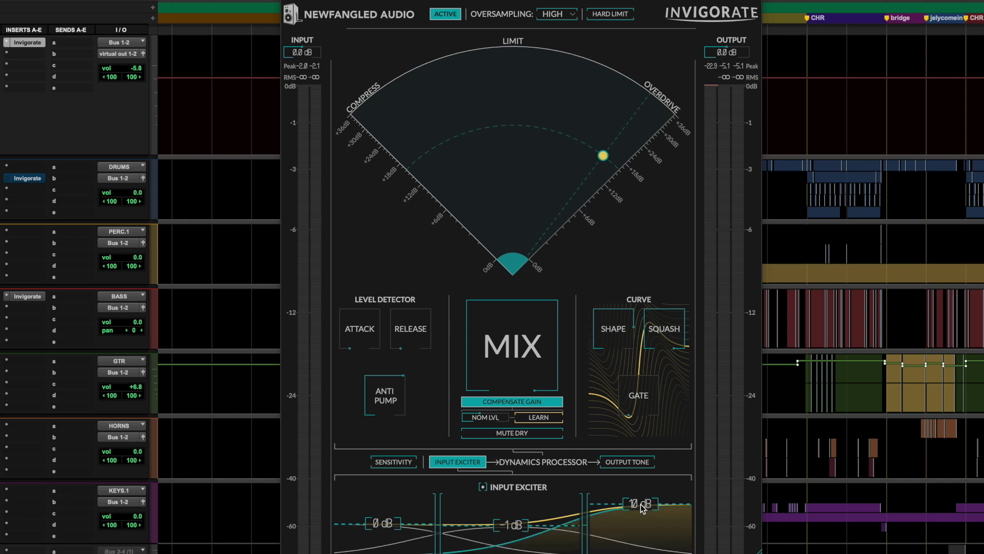
pyautogui.moveTo(635, 504); pyautogui.dragTo(637, 517)
# Step: Return the dynamics point to Limit, reset Output Tone bands to 0 dB, and show Input Exciter
pyautogui.click(625, 466)
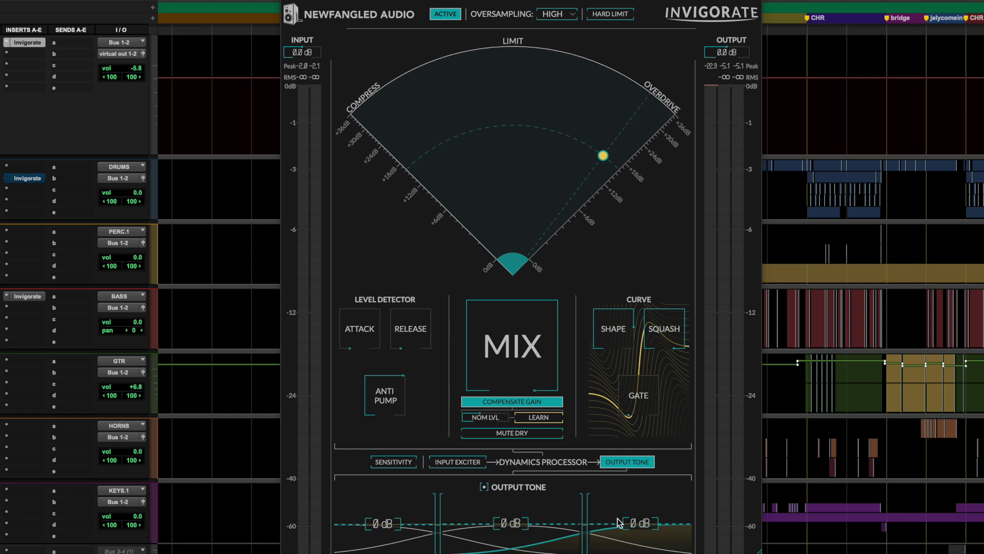
pyautogui.moveTo(602, 156)
pyautogui.mouseDown()
pyautogui.moveTo(589, 136)
pyautogui.moveTo(562, 138)
pyautogui.moveTo(593, 146)
pyautogui.mouseUp()
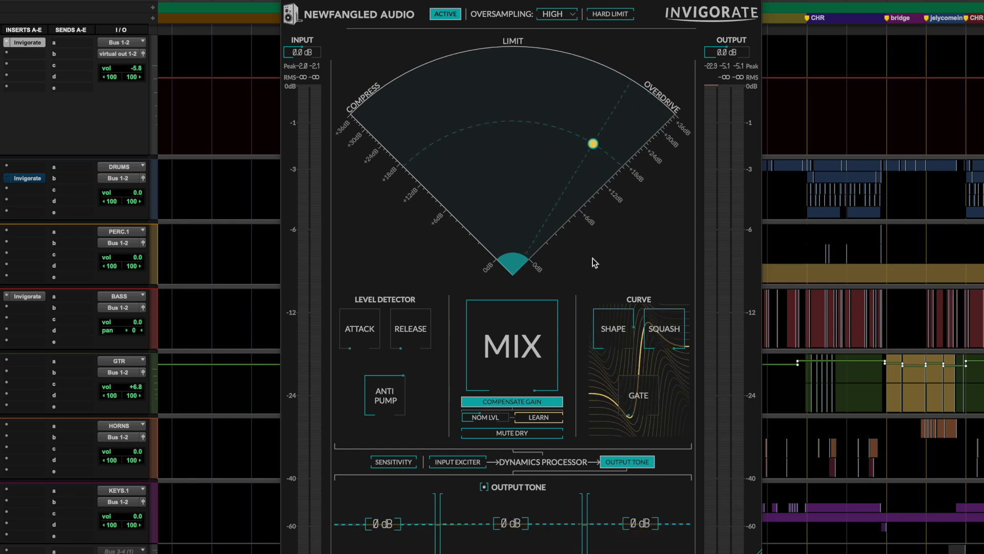
pyautogui.moveTo(533, 381)
pyautogui.moveTo(625, 524)
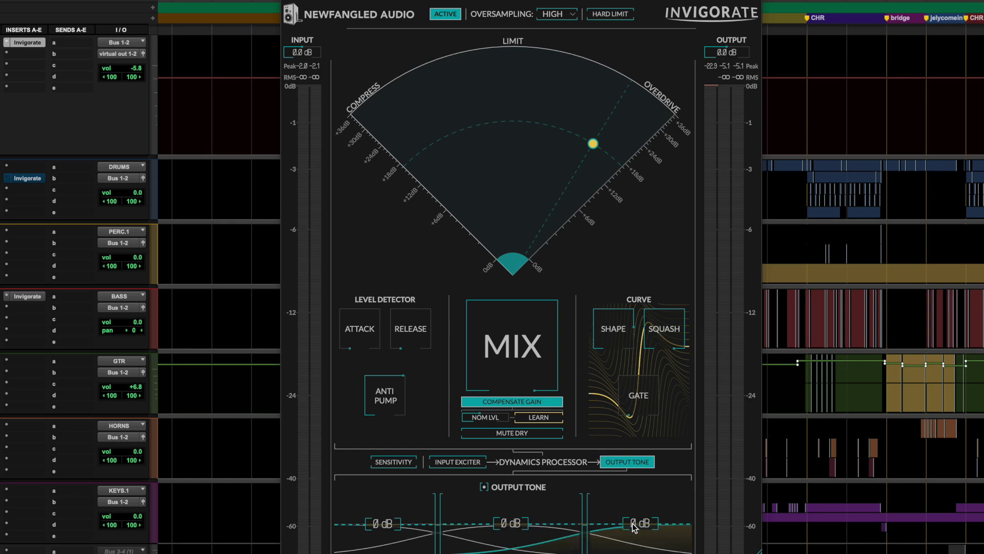
pyautogui.moveTo(636, 527)
pyautogui.mouseDown()
pyautogui.moveTo(627, 525)
pyautogui.moveTo(627, 536)
pyautogui.mouseUp()
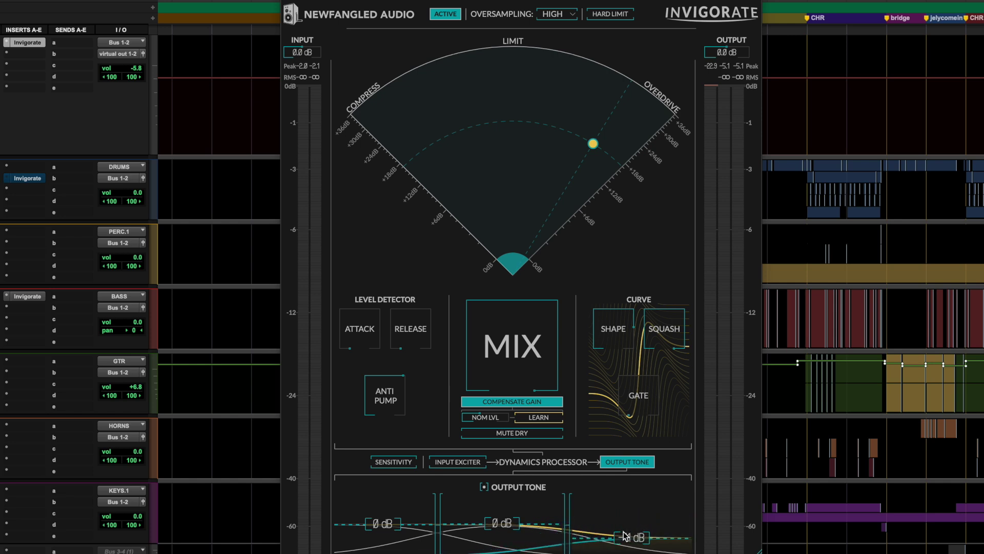
pyautogui.click(625, 464)
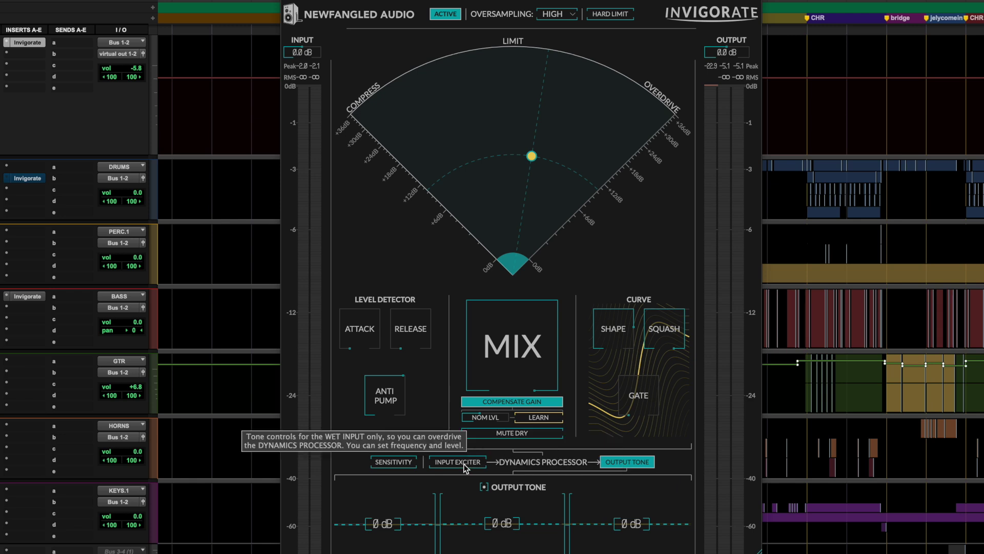
pyautogui.click(394, 464)
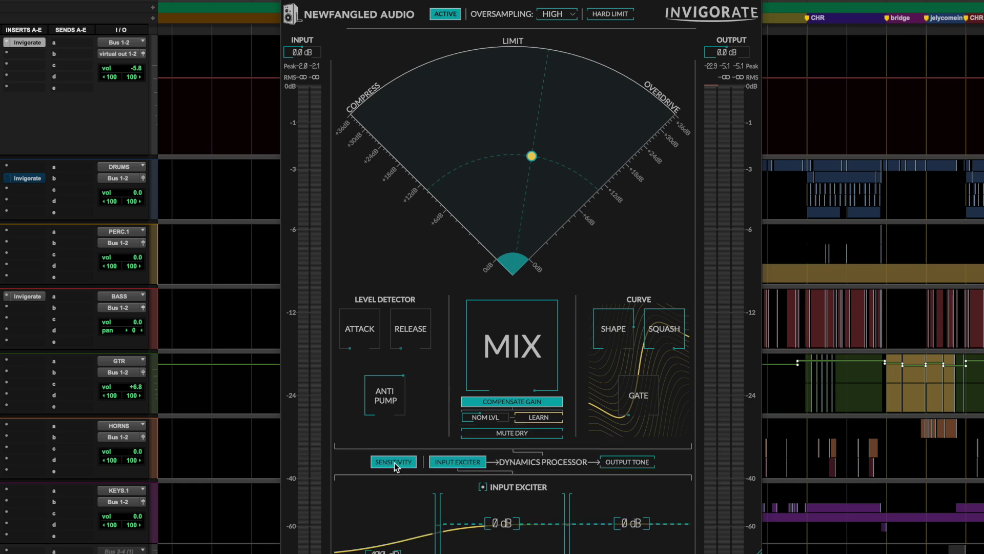
# Step: Slide the dynamics point left along the dashed arc toward Compress
pyautogui.moveTo(533, 155); pyautogui.dragTo(475, 163)
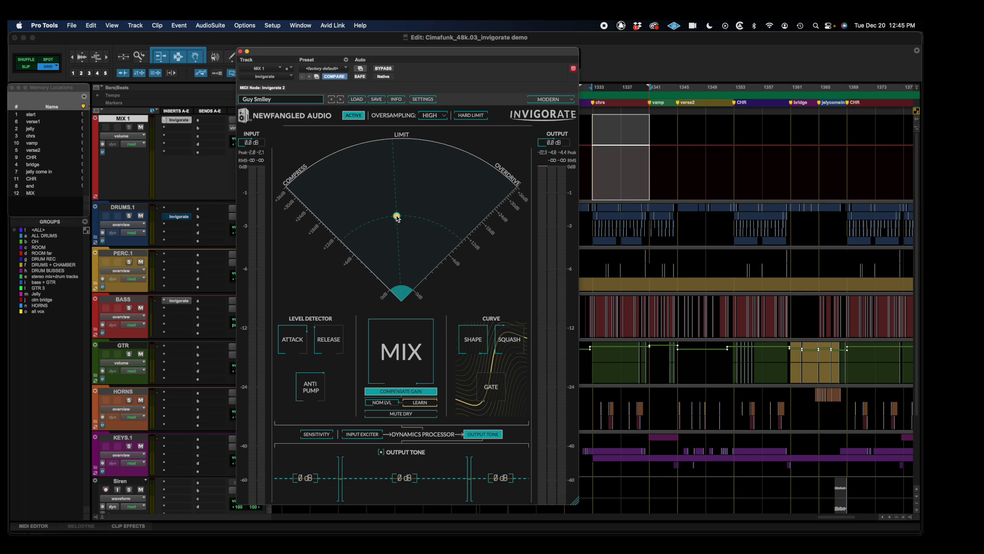
# Step: Lower the dynamics point slightly, start playback, and take Invigorate out of bypass
pyautogui.moveTo(397, 218); pyautogui.dragTo(402, 226)
pyautogui.press('space')
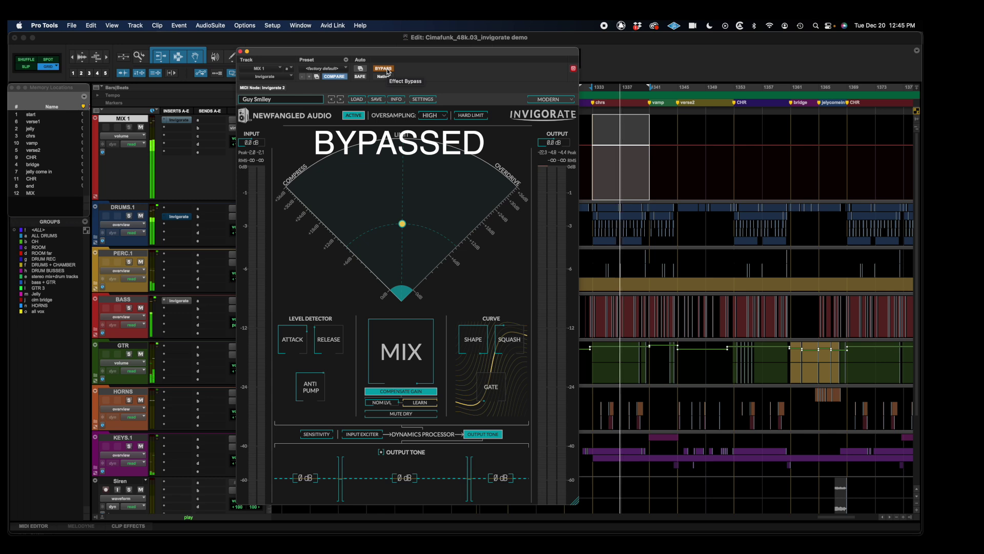
pyautogui.click(387, 69)
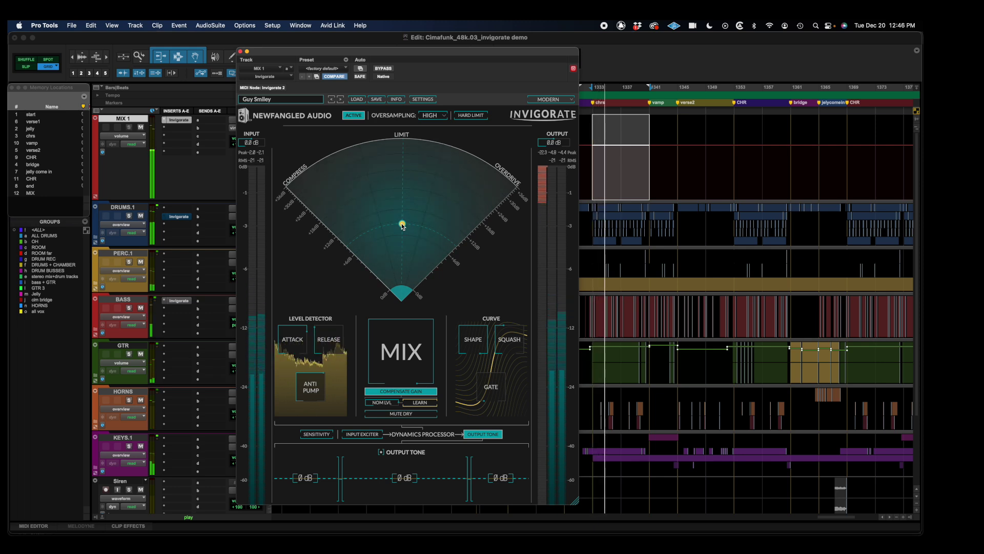
# Step: Nudge the dynamics point left, bypass Invigorate to compare, and stop playback
pyautogui.moveTo(403, 227); pyautogui.dragTo(394, 215)
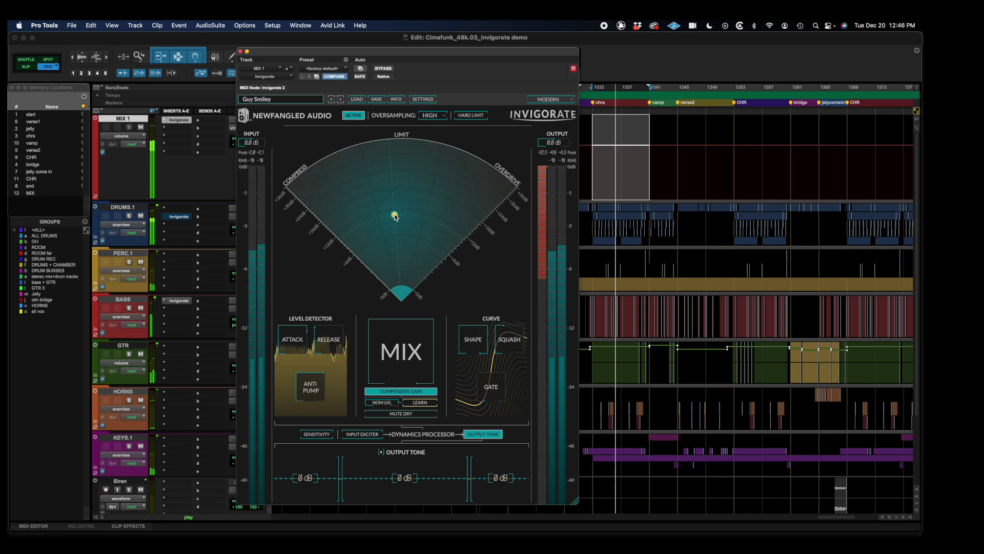
pyautogui.click(385, 70)
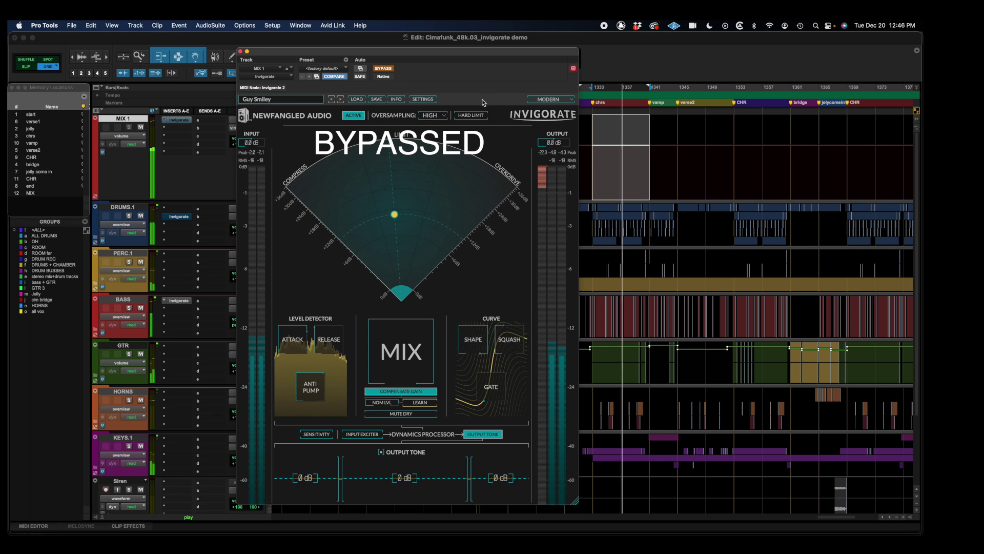
pyautogui.press('space')
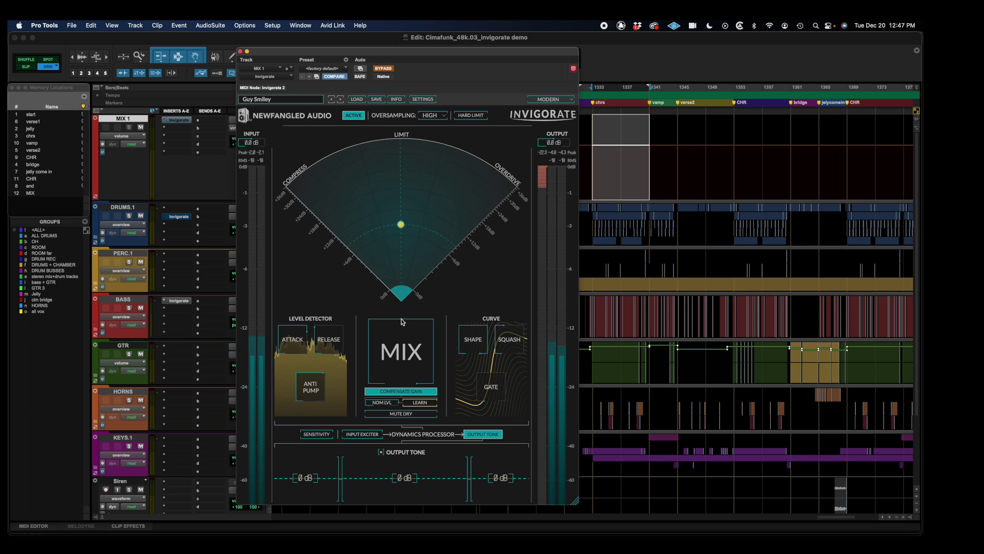
# Step: Lower MIX to 45% and widen the Input Exciter mid band by raising its low crossover
pyautogui.moveTo(402, 373)
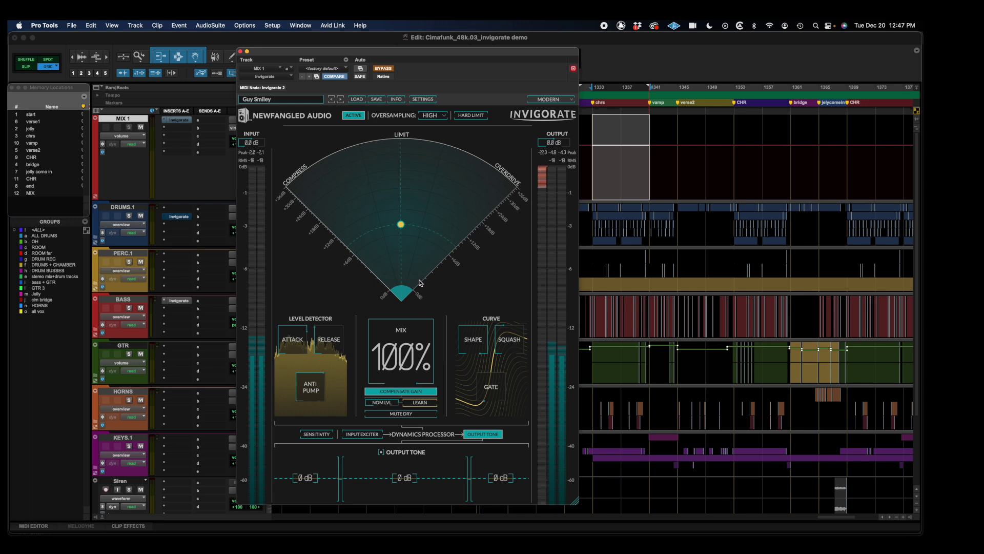
pyautogui.moveTo(411, 328); pyautogui.dragTo(429, 282)
pyautogui.click(368, 434)
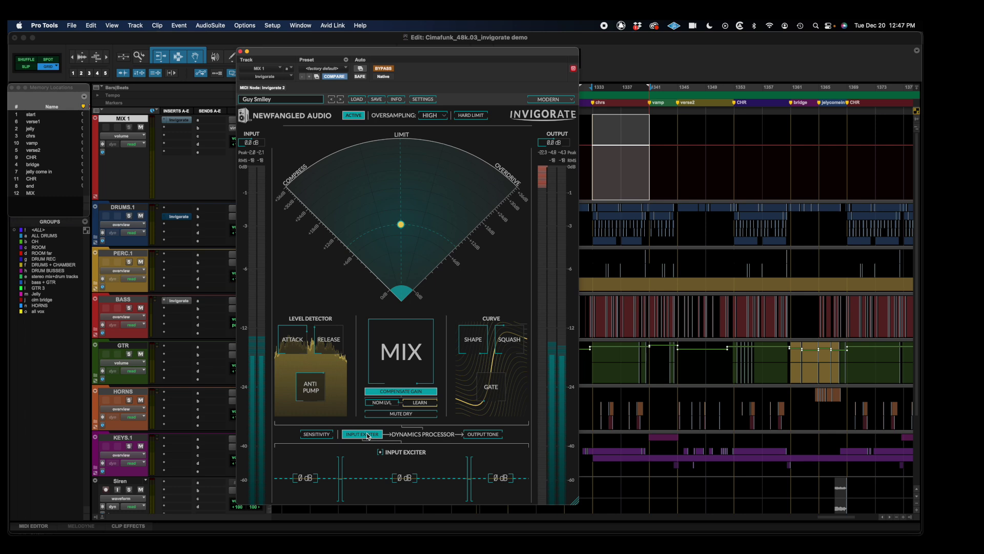
pyautogui.moveTo(341, 479); pyautogui.dragTo(441, 478)
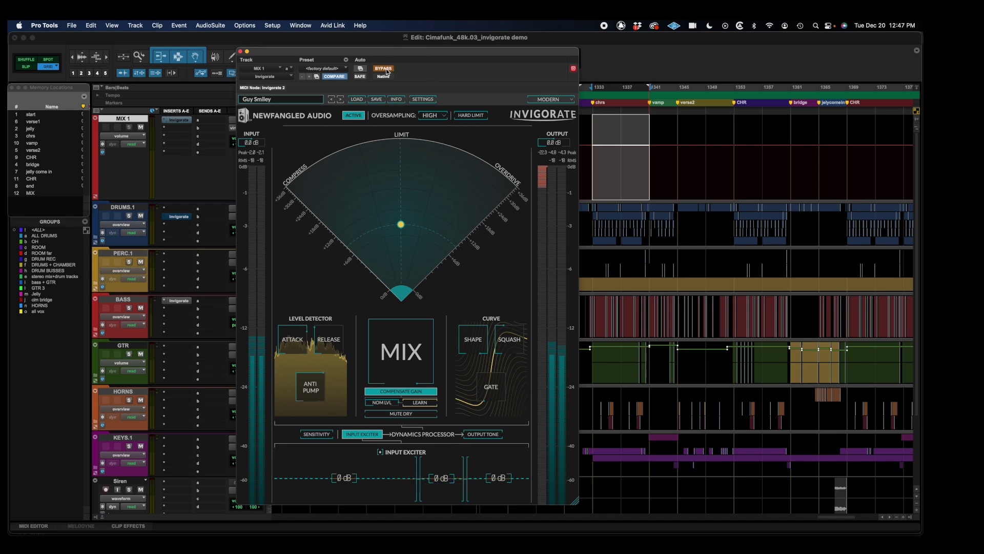
# Step: Play the mix with Invigorate active and boost the Input Exciter mid band to 8 dB
pyautogui.press('space')
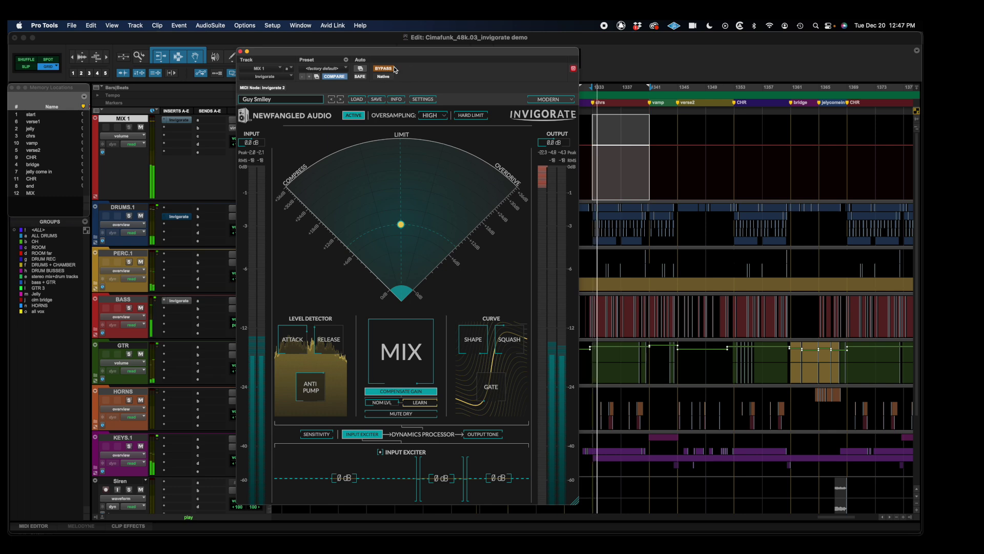
pyautogui.click(391, 69)
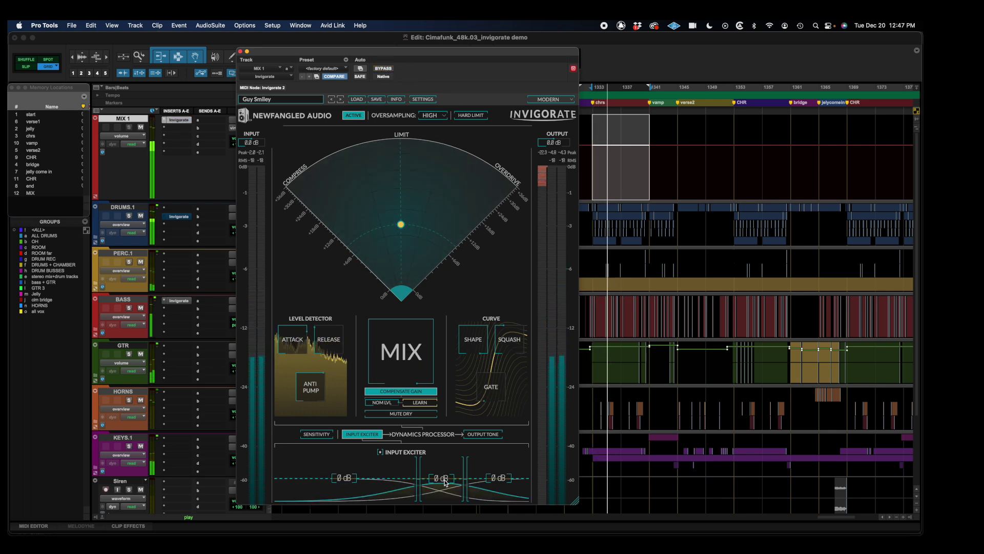
pyautogui.moveTo(446, 482); pyautogui.dragTo(496, 466)
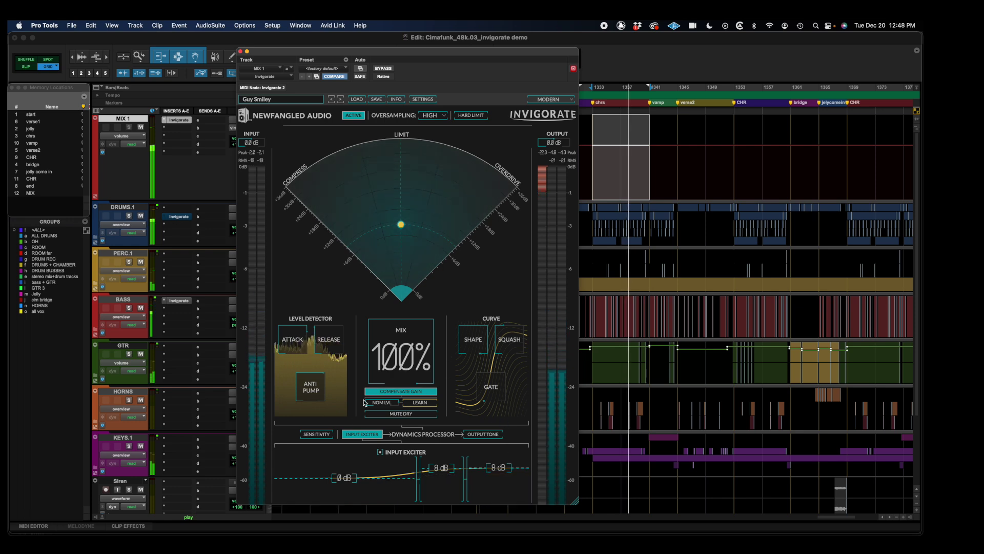
# Step: Raise the Sensitivity mid band to 6 dB and the high band to 7 dB
pyautogui.click(318, 435)
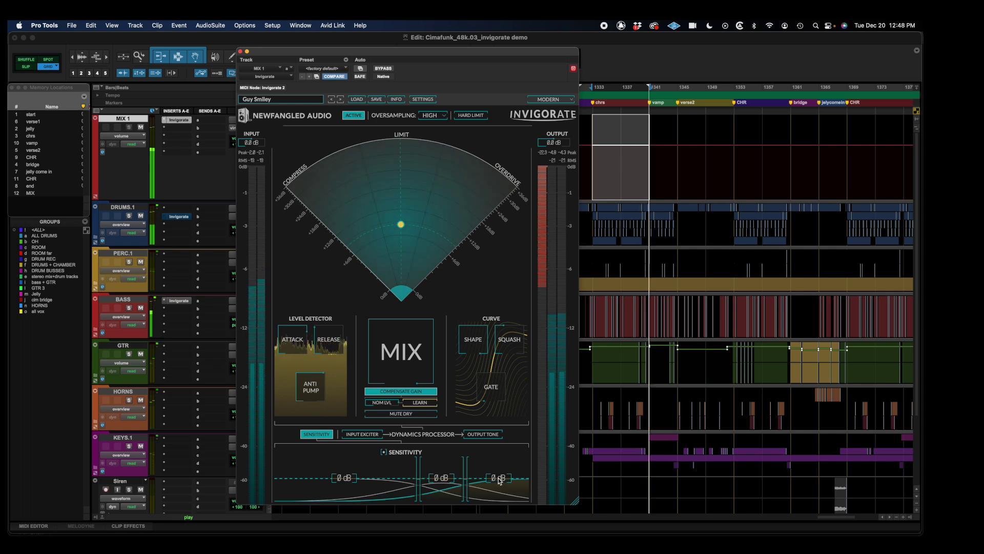
pyautogui.moveTo(500, 481); pyautogui.dragTo(448, 469)
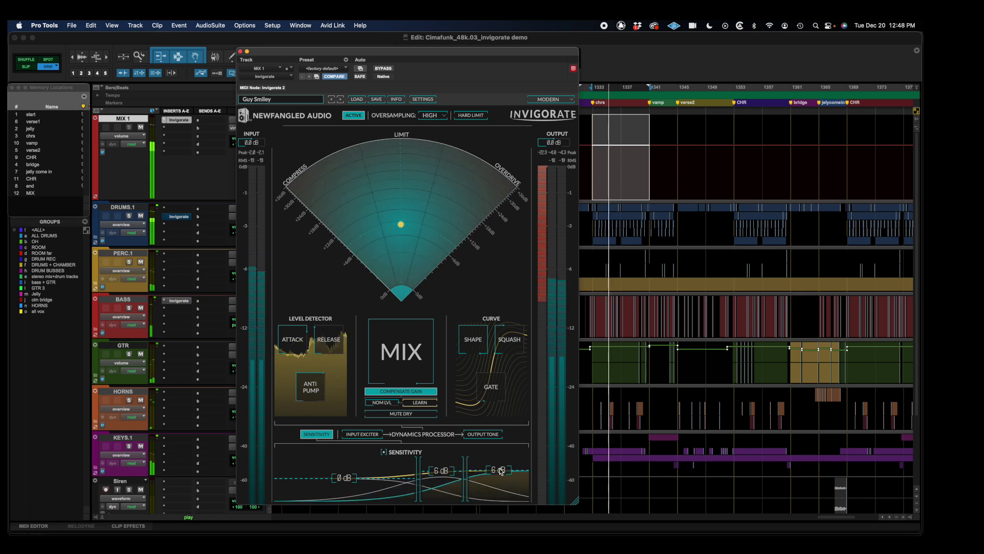
pyautogui.moveTo(501, 472); pyautogui.dragTo(501, 470)
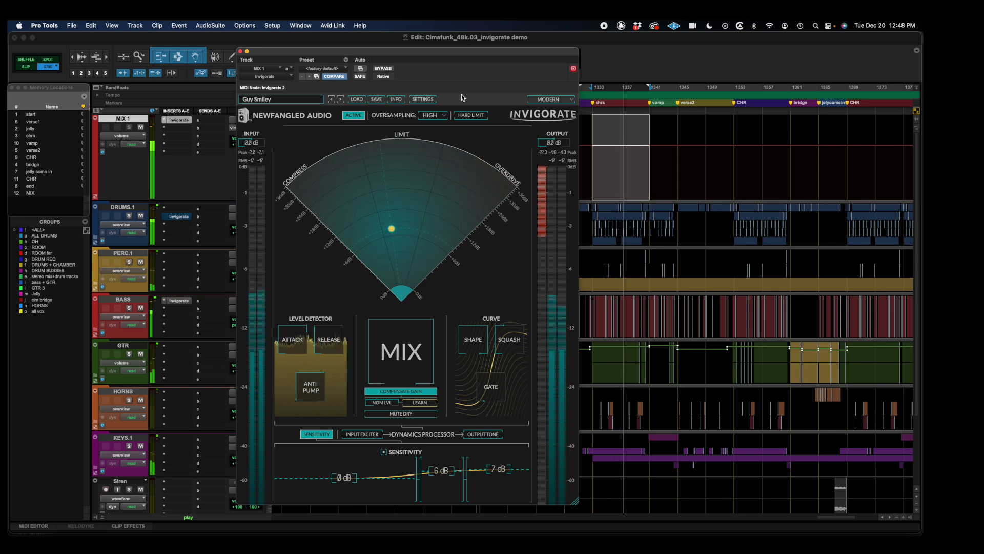
# Step: A/B the mix-bus Invigorate against bypass and lower its mix to about 51%
pyautogui.click(390, 68)
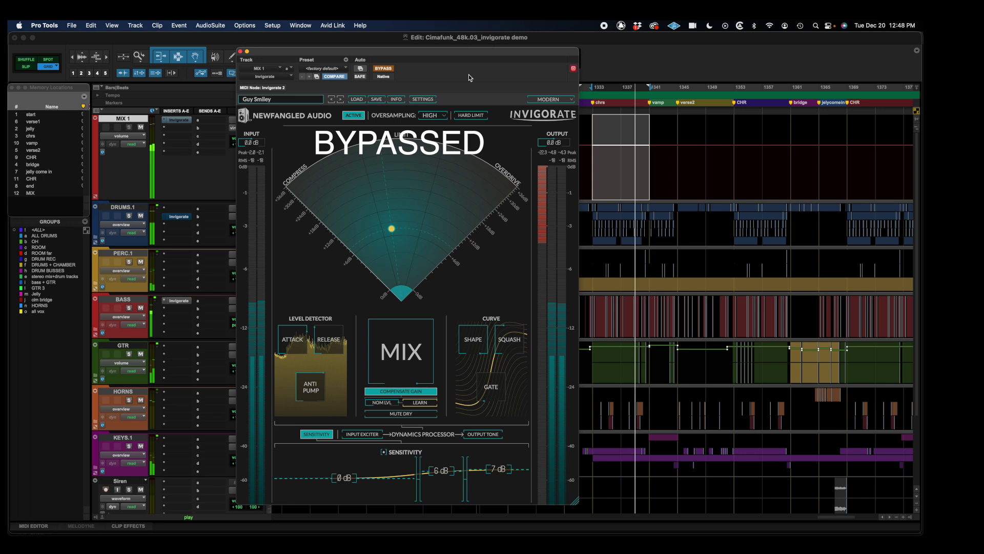
pyautogui.click(384, 69)
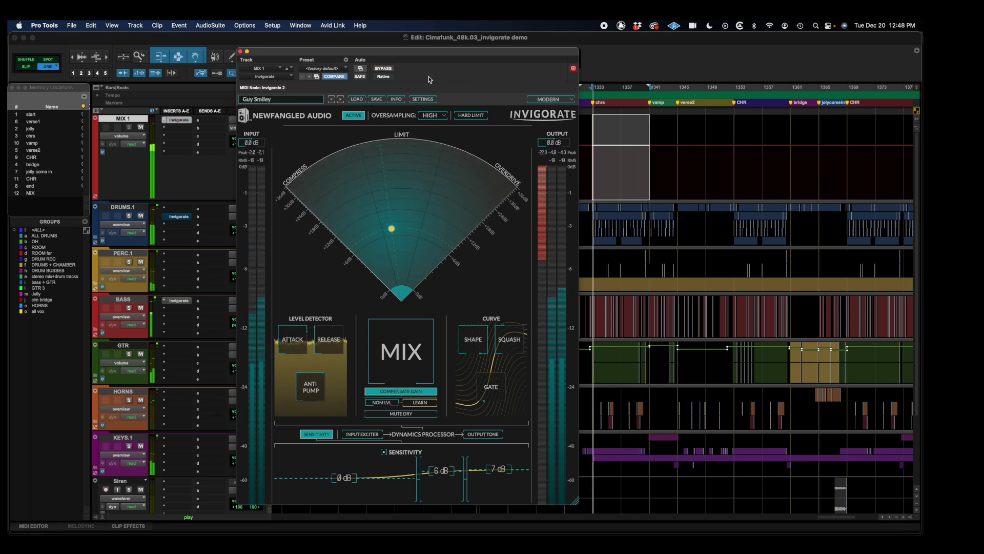
pyautogui.click(389, 69)
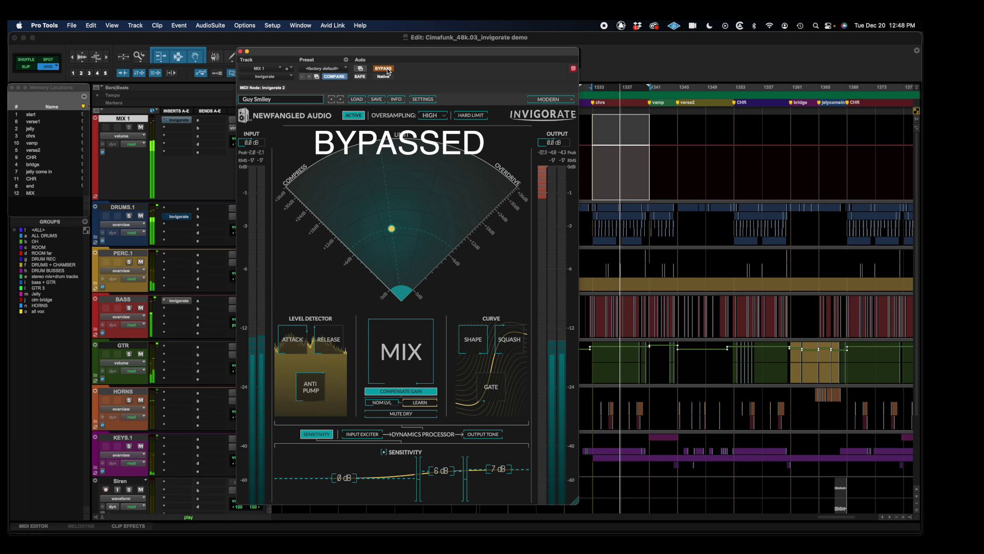
pyautogui.click(389, 70)
pyautogui.moveTo(397, 333)
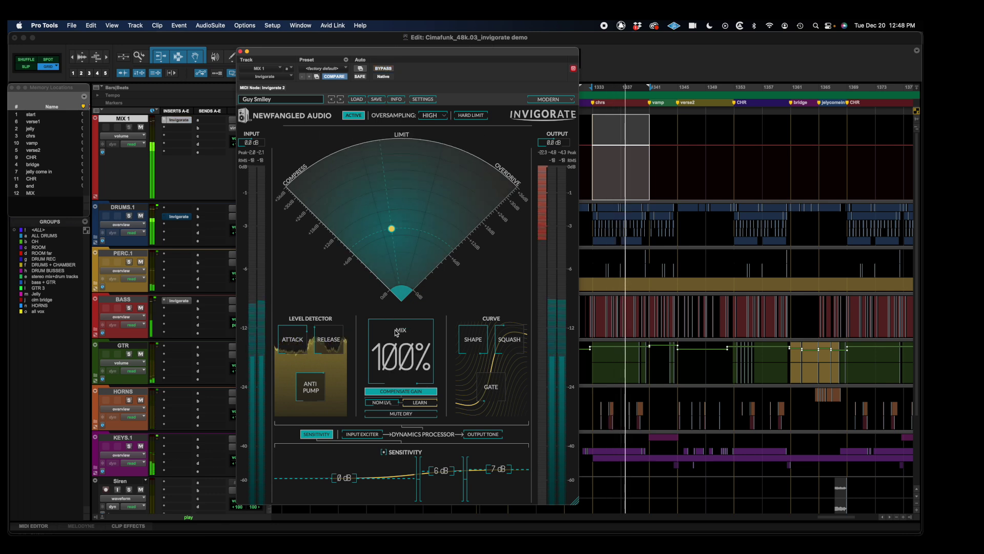
pyautogui.moveTo(396, 334); pyautogui.dragTo(371, 362)
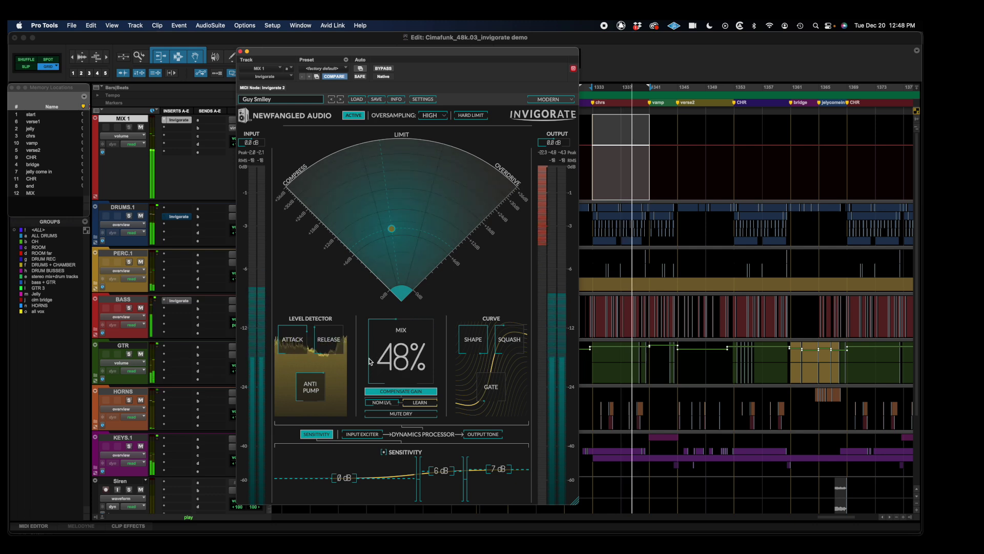
# Step: Compare against bypass again, then re-enable it with mix at about 62% and stop playback
pyautogui.click(389, 69)
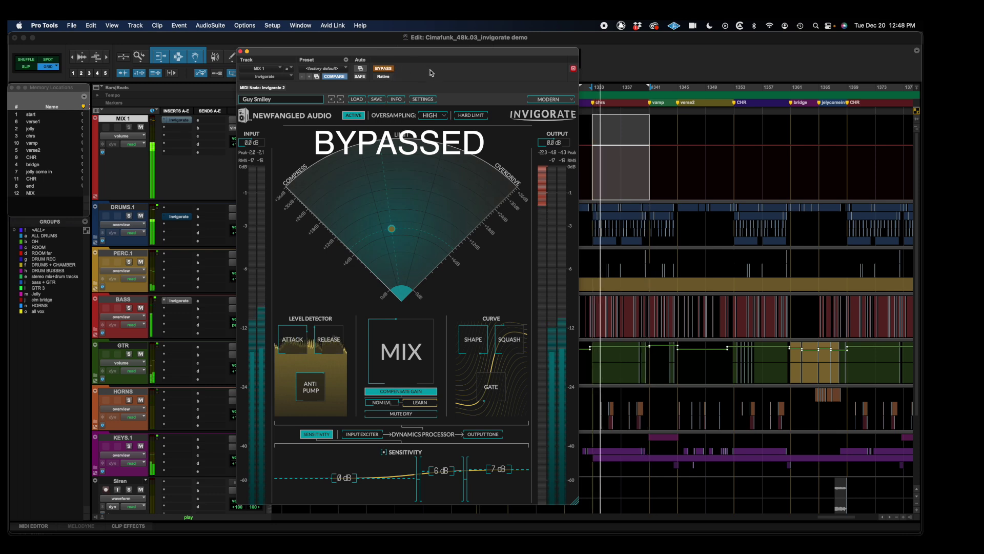
pyautogui.click(384, 69)
pyautogui.moveTo(396, 327)
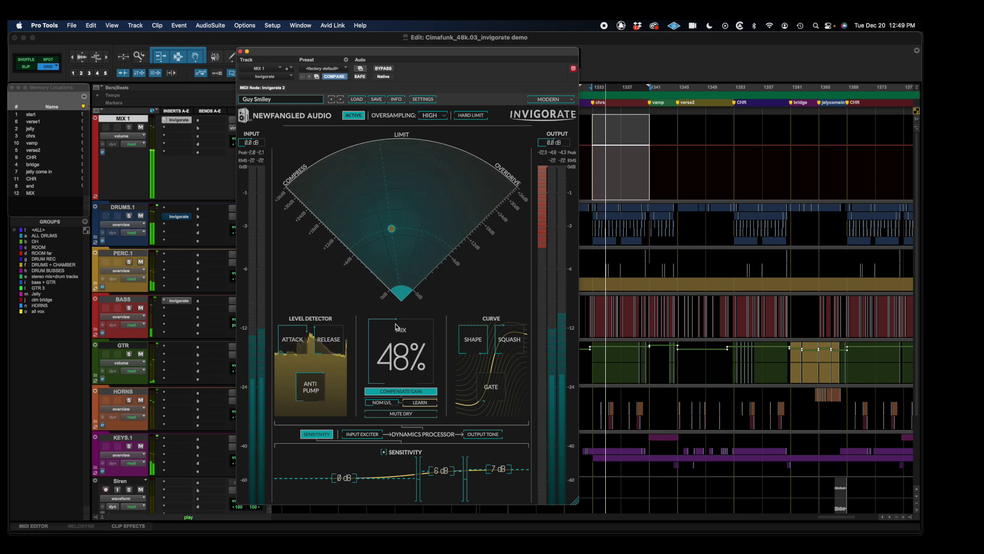
pyautogui.moveTo(395, 327); pyautogui.dragTo(408, 324)
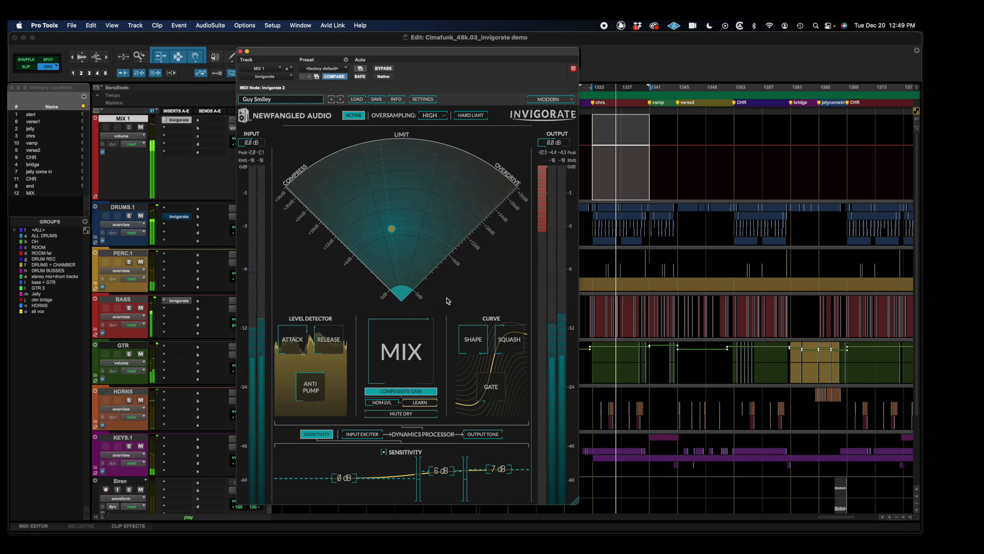
pyautogui.press('space')
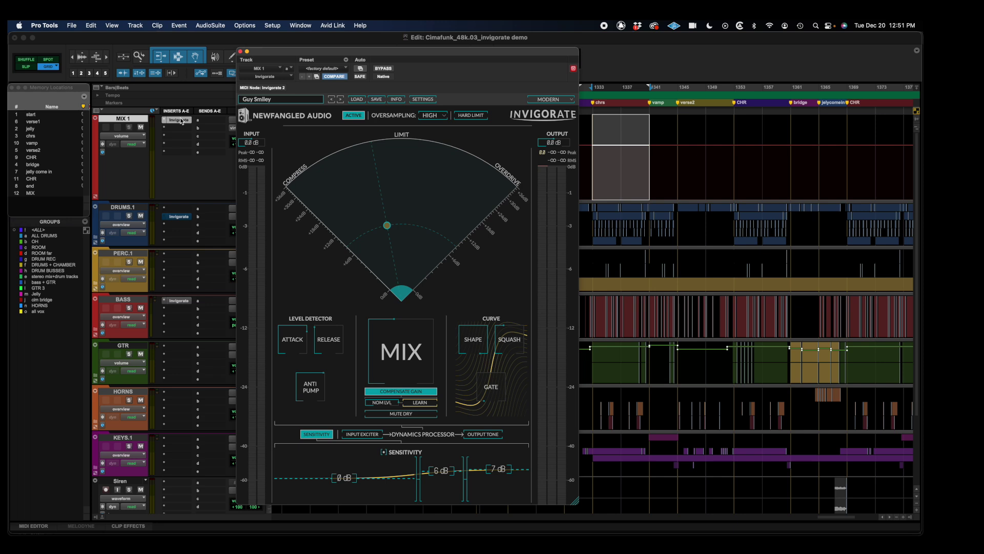
# Step: Copy the MIX 1 Invigorate to insert B and set the copy's Input Exciter mix to 41%
pyautogui.moveTo(181, 121); pyautogui.dragTo(182, 131)
pyautogui.click(182, 128)
pyautogui.click(375, 438)
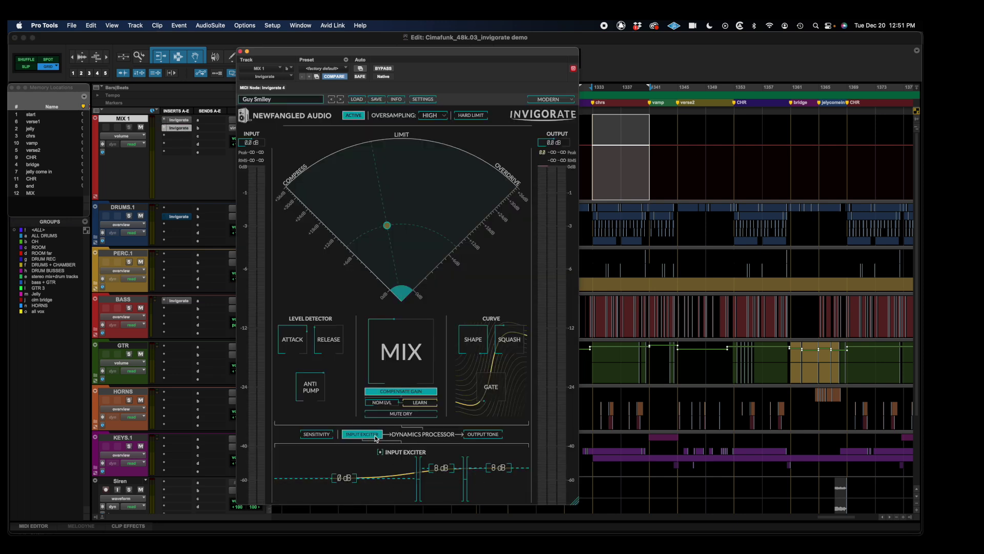
pyautogui.moveTo(391, 338); pyautogui.dragTo(379, 339)
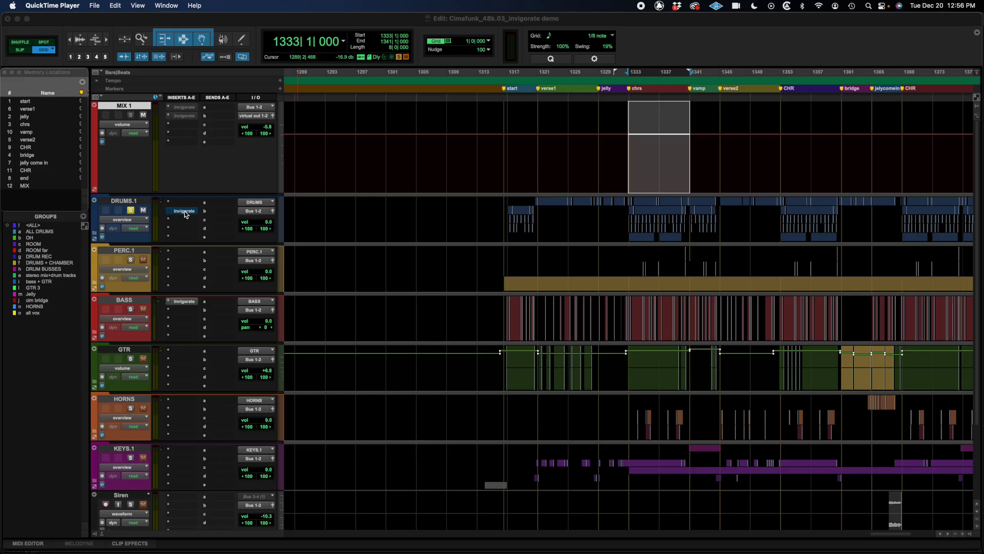
# Step: Open the DRUMS.1 Invigorate at its default settings and start playback
pyautogui.click(186, 212)
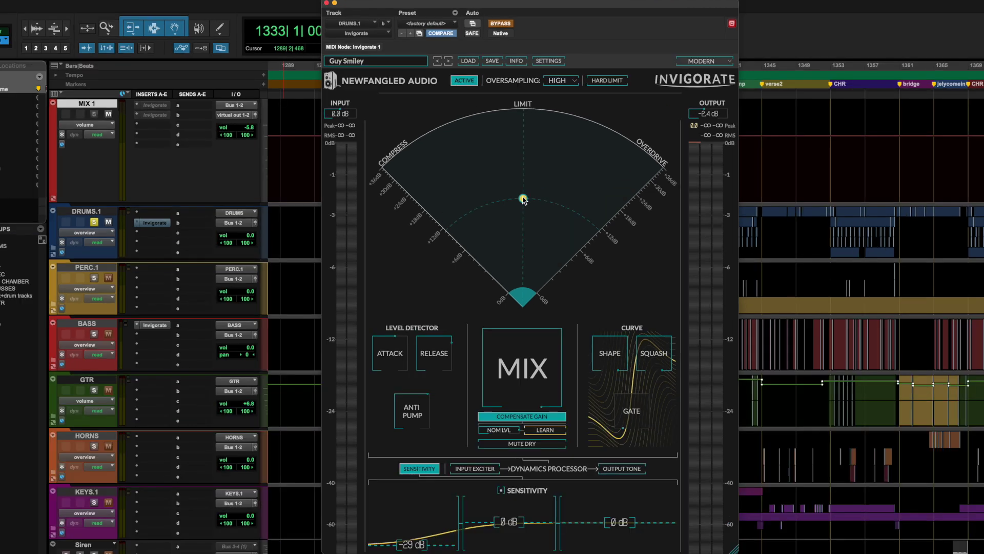
pyautogui.press('space')
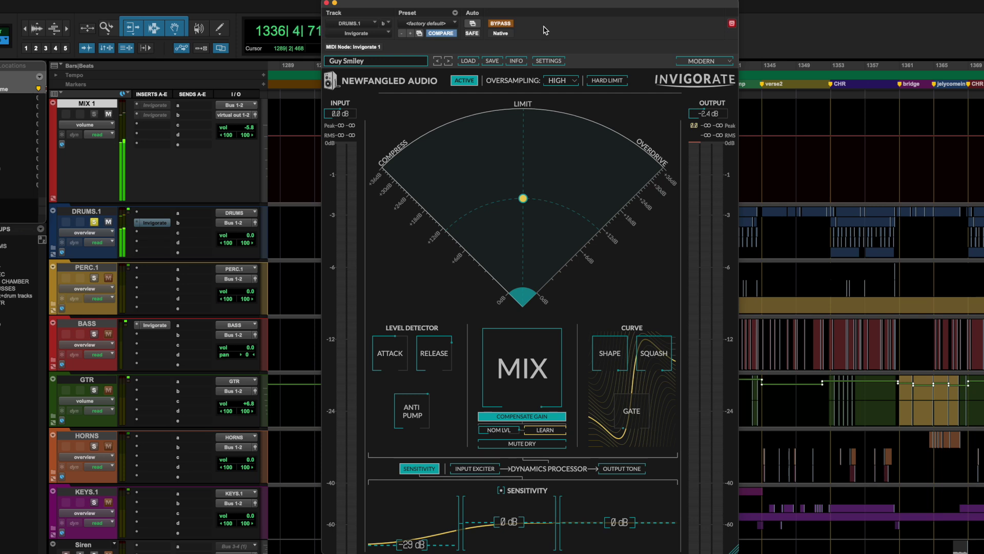
# Step: Enable the drum-bus Invigorate, raise low-band sensitivity to 2 dB, and move the point toward Compress
pyautogui.click(502, 23)
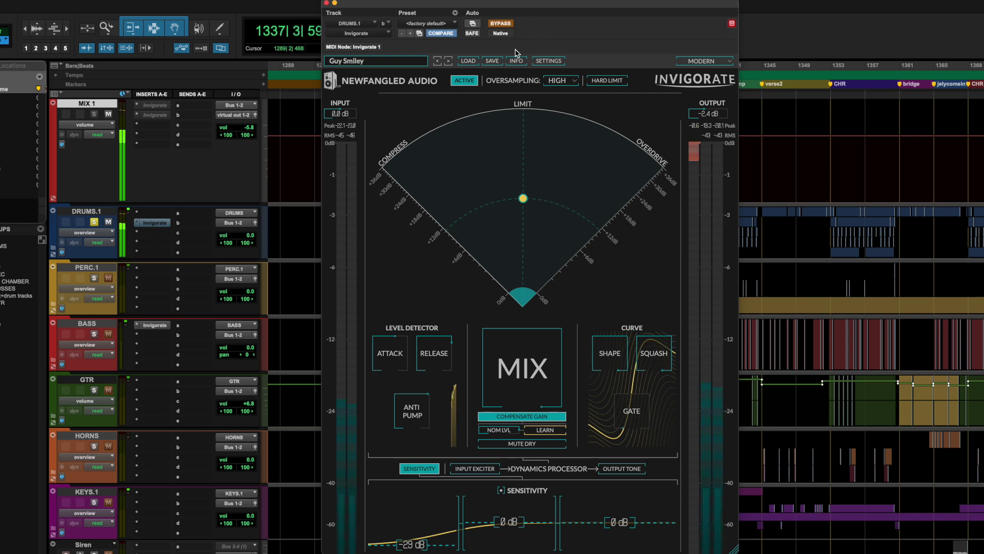
pyautogui.moveTo(523, 198); pyautogui.dragTo(604, 190)
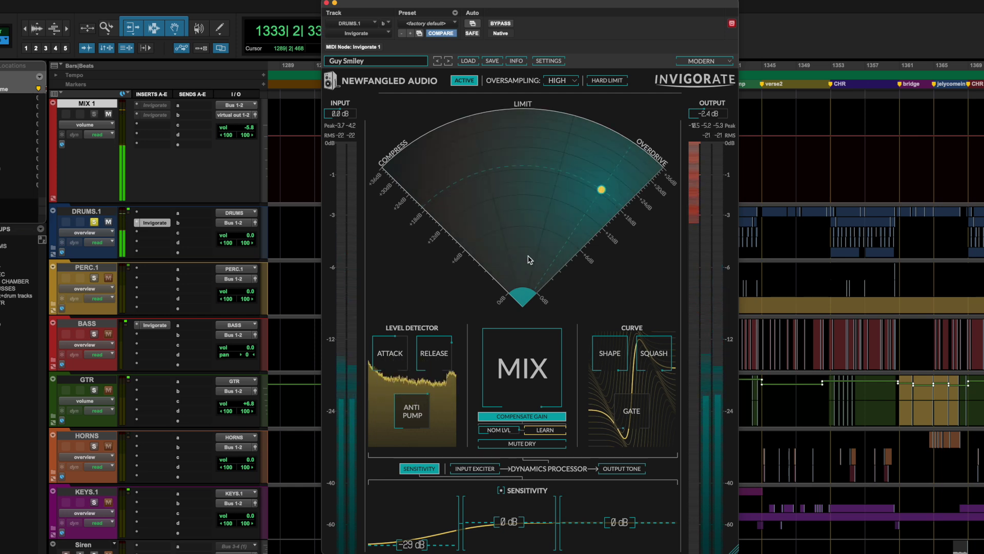
pyautogui.moveTo(408, 544); pyautogui.dragTo(430, 516)
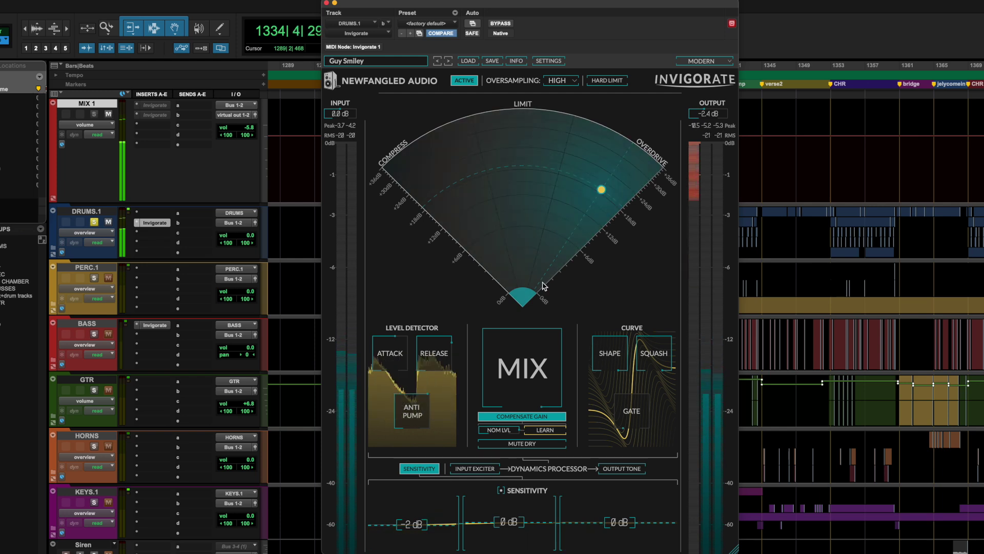
pyautogui.moveTo(600, 189)
pyautogui.mouseDown()
pyautogui.moveTo(521, 180)
pyautogui.moveTo(420, 202)
pyautogui.moveTo(432, 208)
pyautogui.mouseUp()
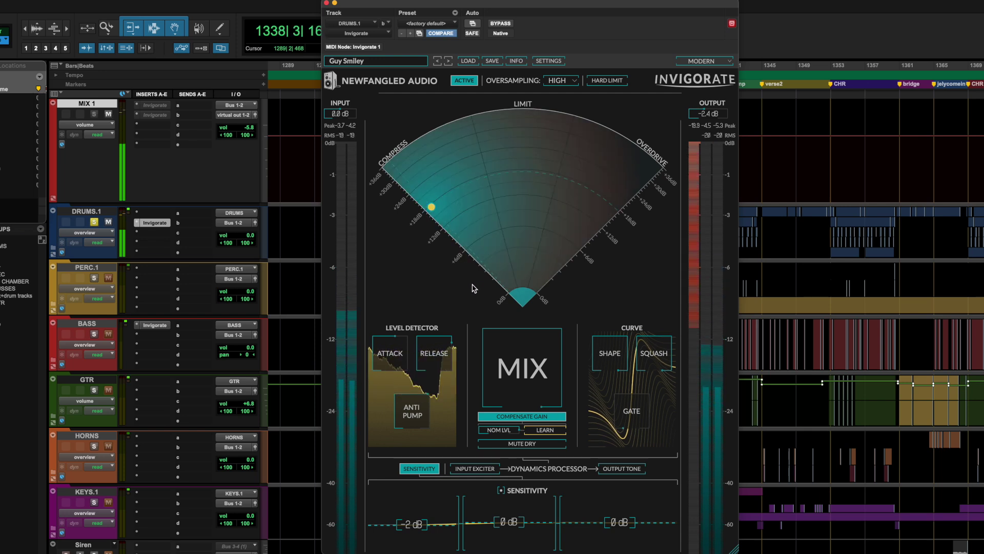
# Step: Set Attack to about 1 and Release to 27.6, reduce Shape, and push further along Compress
pyautogui.moveTo(396, 347); pyautogui.dragTo(385, 397)
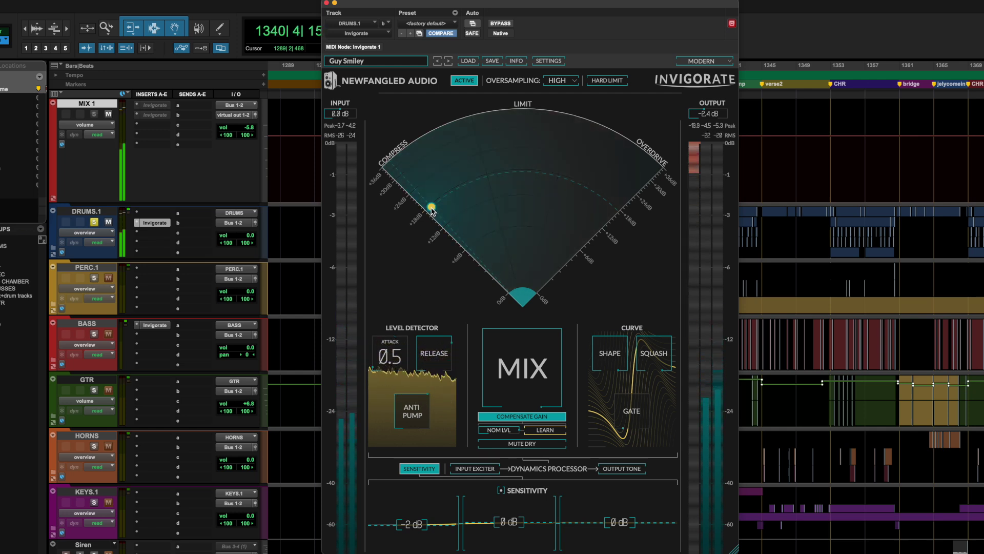
pyautogui.moveTo(432, 209); pyautogui.dragTo(447, 221)
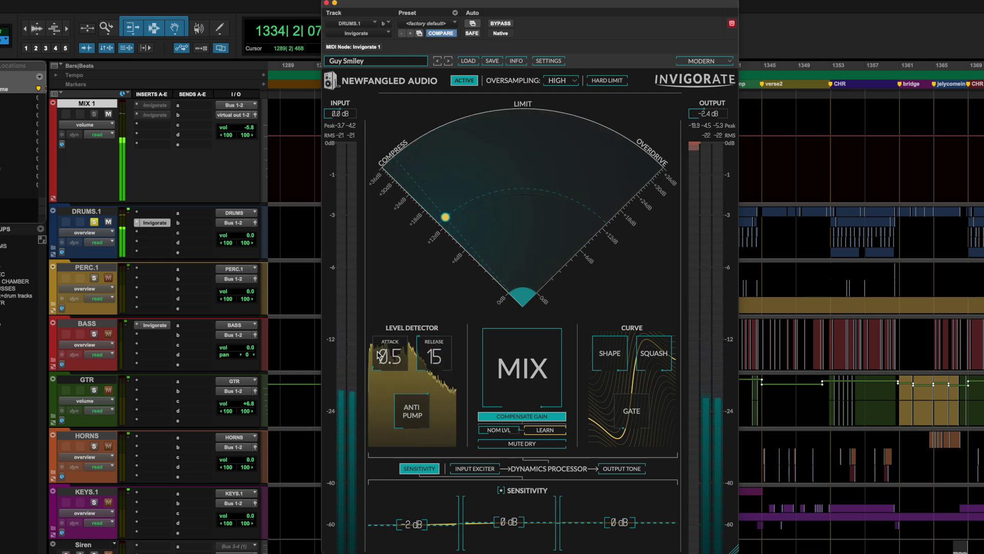
pyautogui.moveTo(379, 355); pyautogui.dragTo(385, 350)
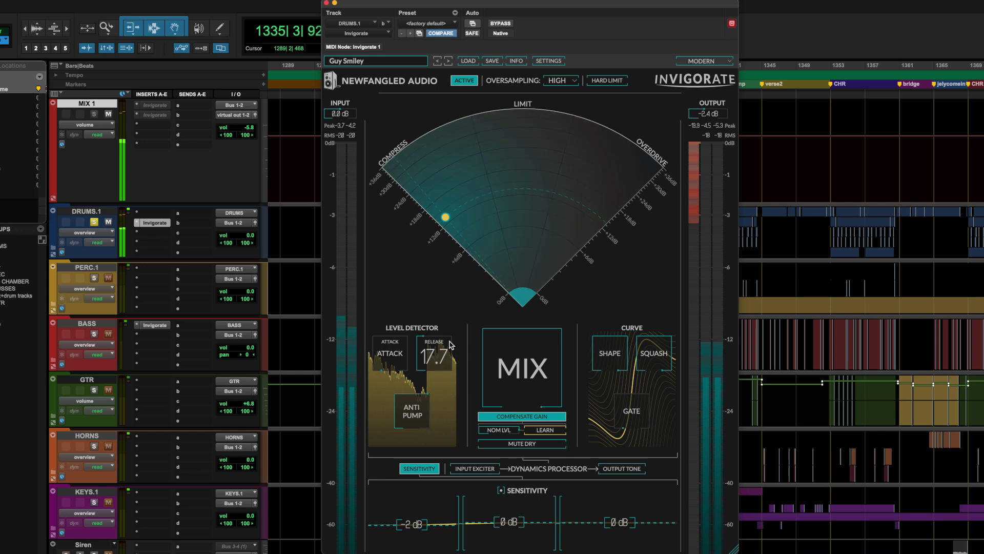
pyautogui.moveTo(454, 336); pyautogui.dragTo(452, 325)
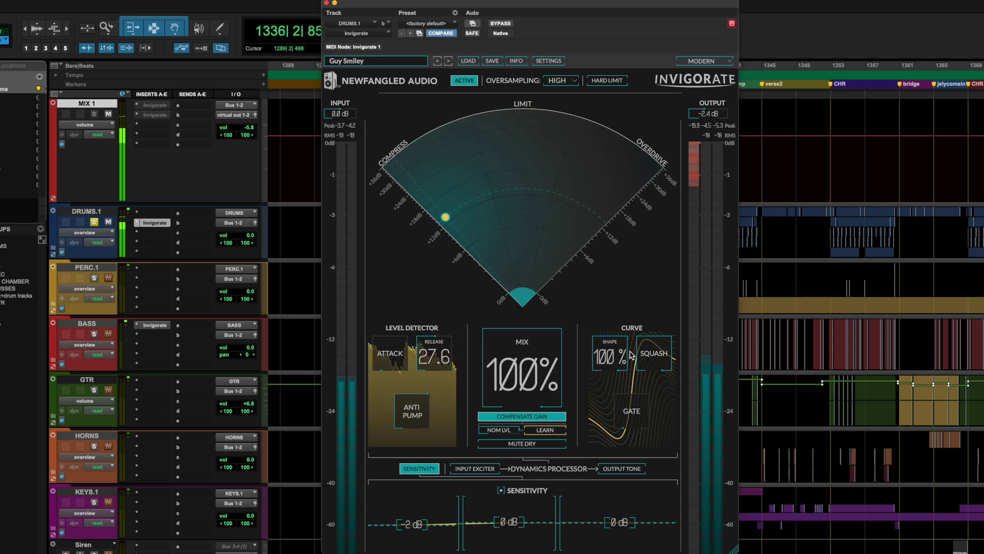
pyautogui.moveTo(622, 349); pyautogui.dragTo(587, 409)
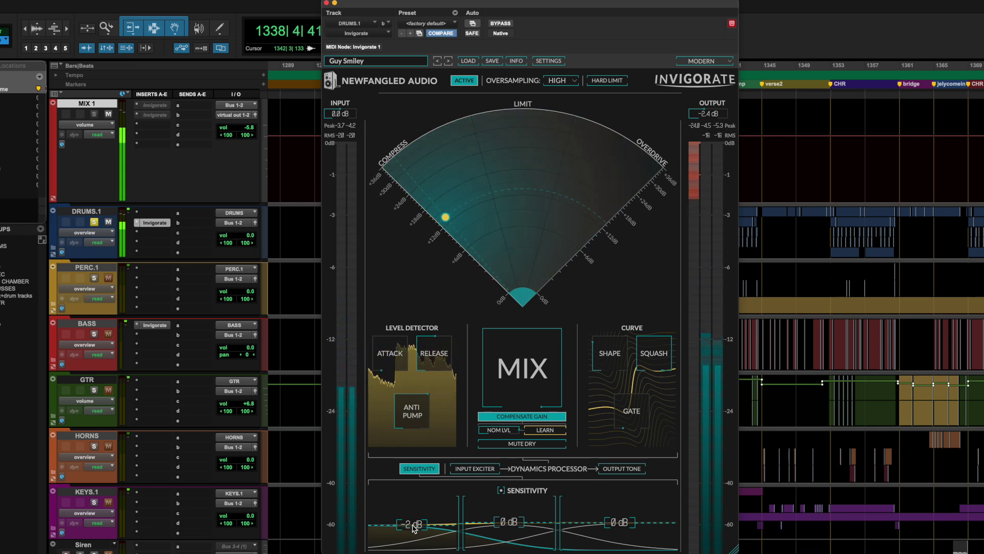
# Step: Set low-band sensitivity to -14 dB and high to 12 dB, easing the compression point slightly
pyautogui.moveTo(415, 528); pyautogui.dragTo(415, 534)
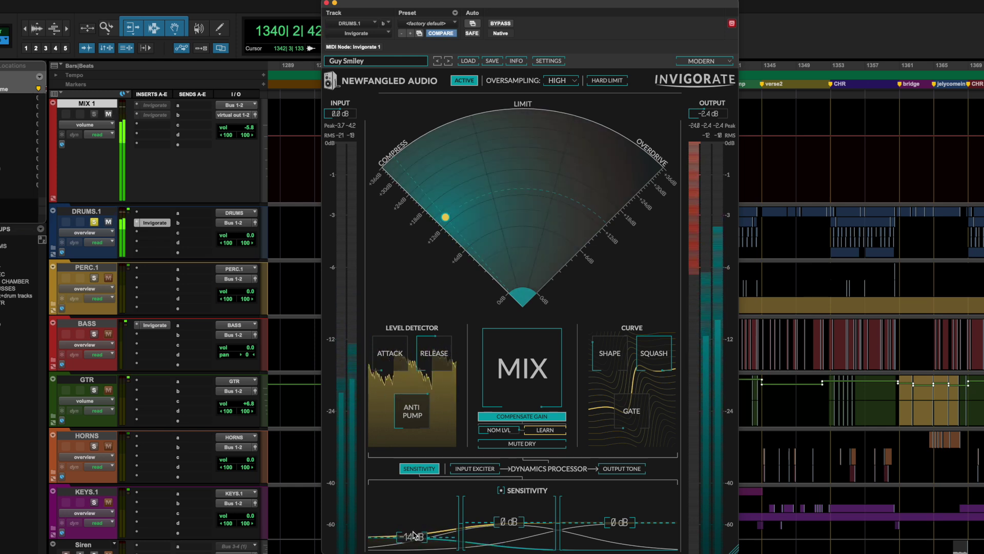
pyautogui.moveTo(448, 220); pyautogui.dragTo(474, 224)
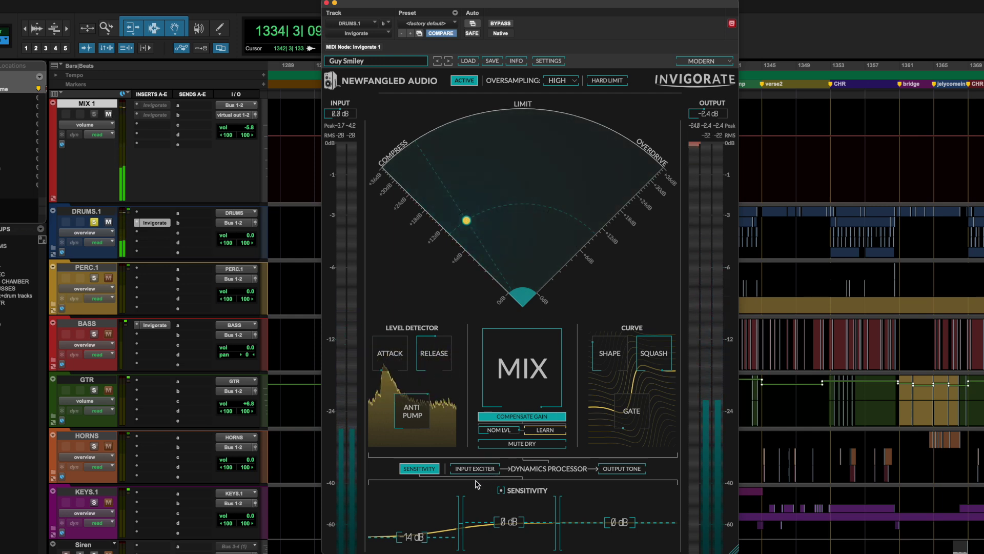
pyautogui.moveTo(622, 522); pyautogui.dragTo(623, 544)
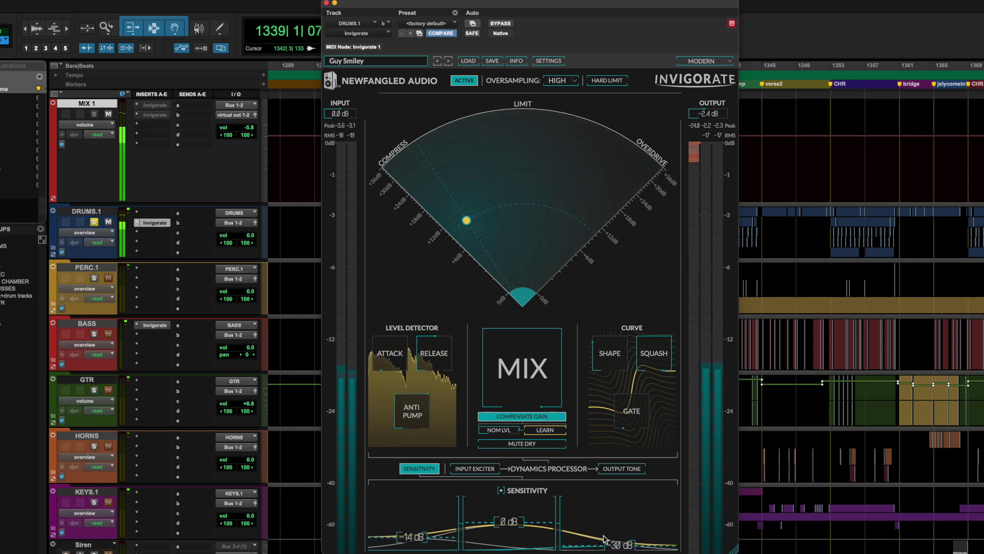
# Step: Shift the mid/high boundary for a -26 dB high band and raise the mid band to 5 dB
pyautogui.moveTo(561, 528); pyautogui.dragTo(629, 543)
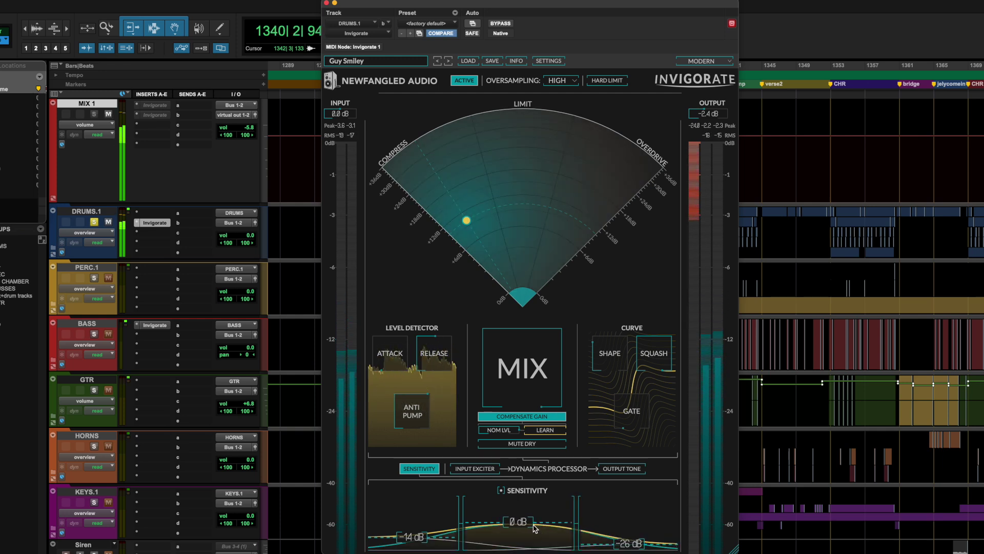
pyautogui.moveTo(533, 517); pyautogui.dragTo(525, 511)
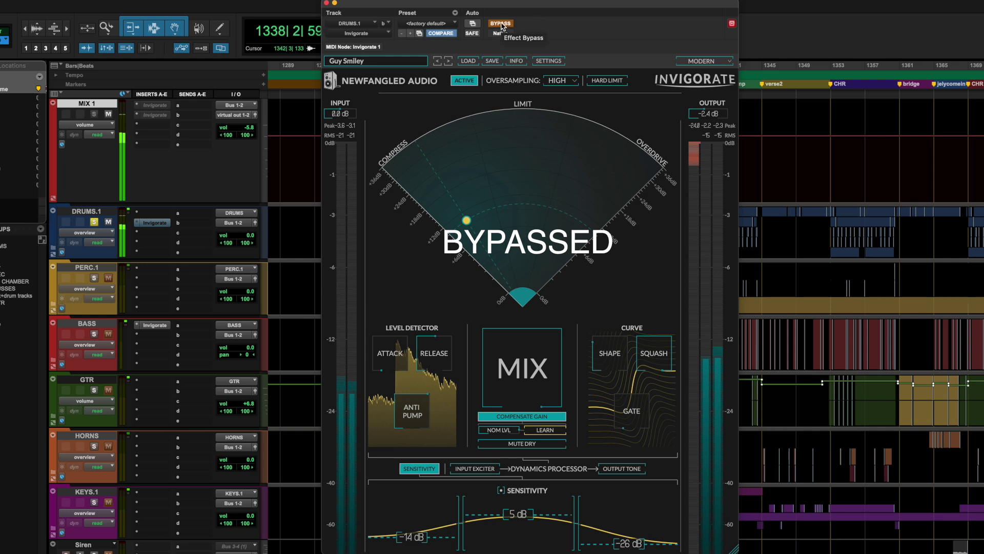
# Step: Take the DRUMS.1 Invigorate out of bypass and stop playback
pyautogui.click(501, 24)
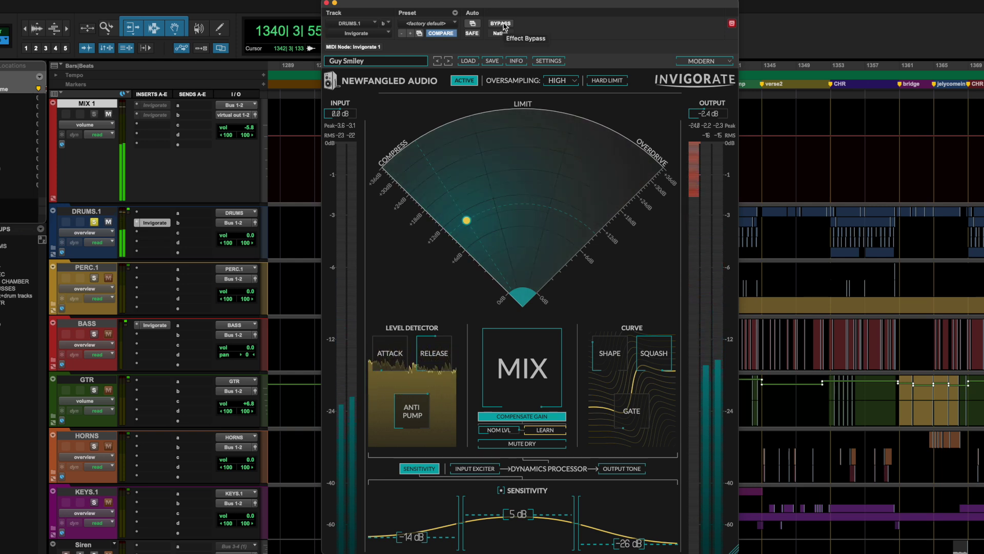
pyautogui.press('space')
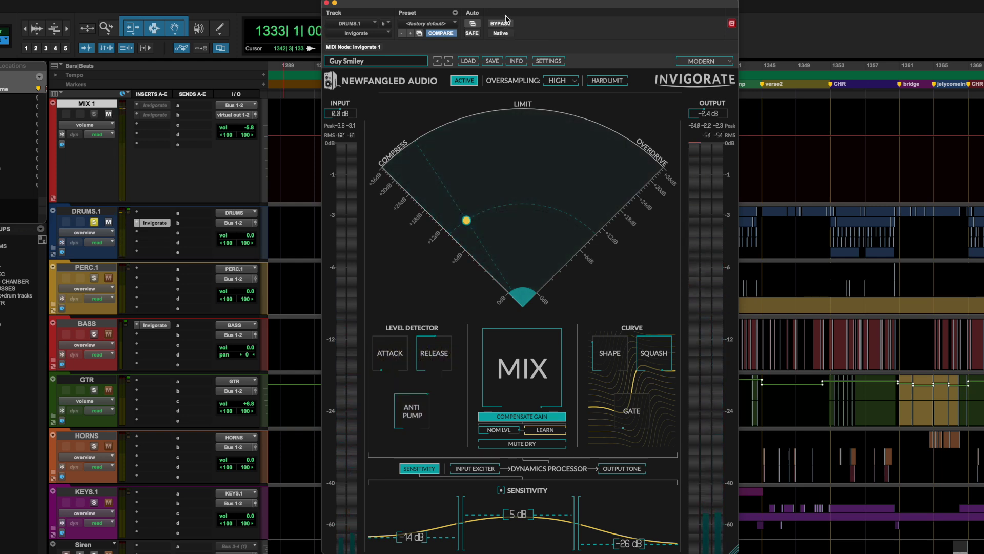